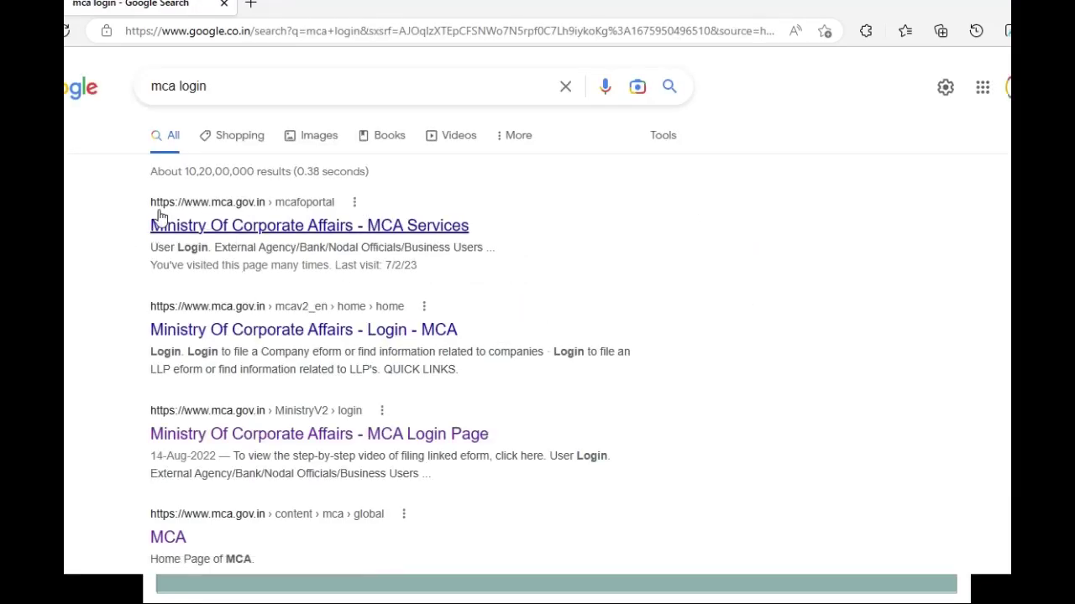
Open the MCA site and sign in for V3 filing
left_click(294, 230)
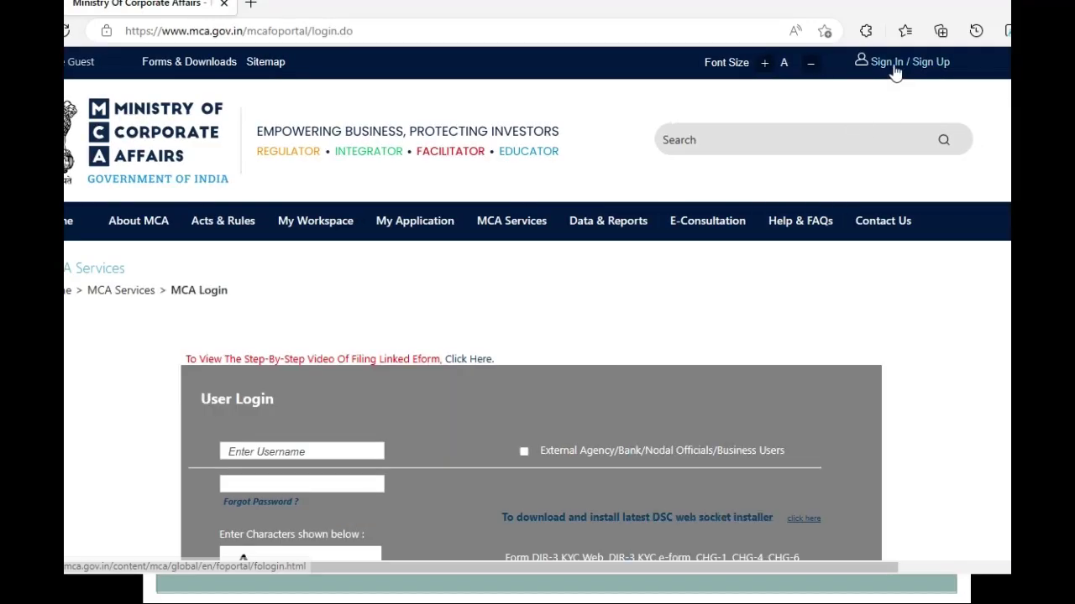
left_click(885, 67)
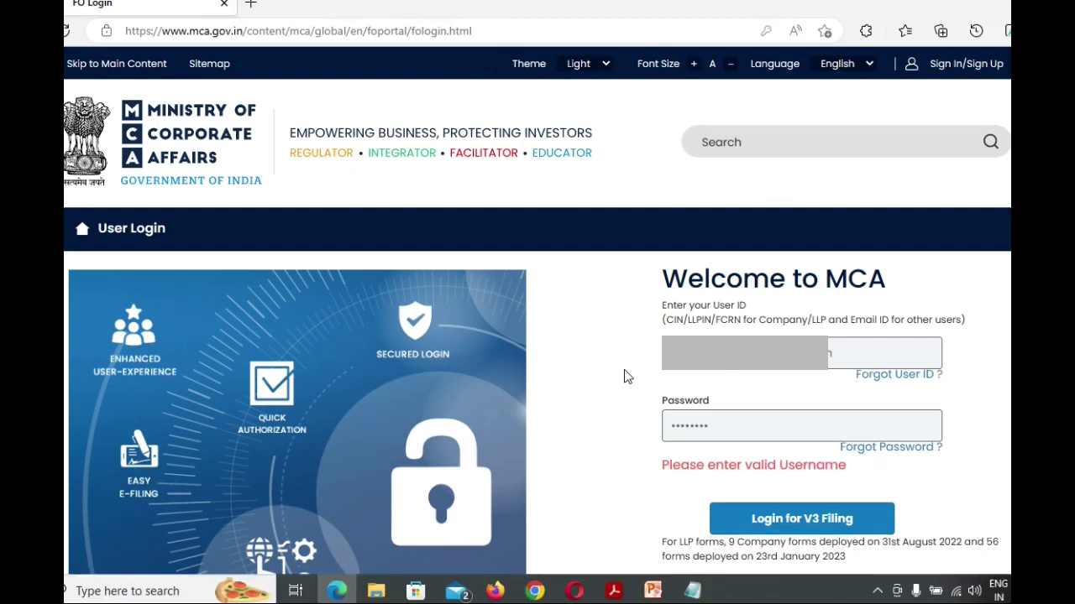
key("Tab")
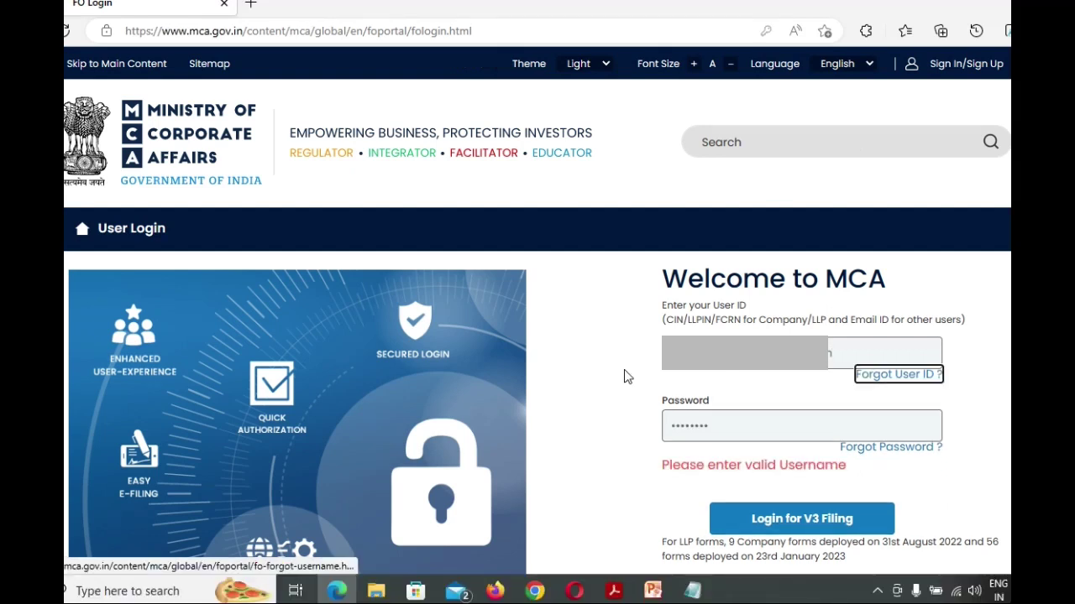
key("Tab")
key("BackSpace")
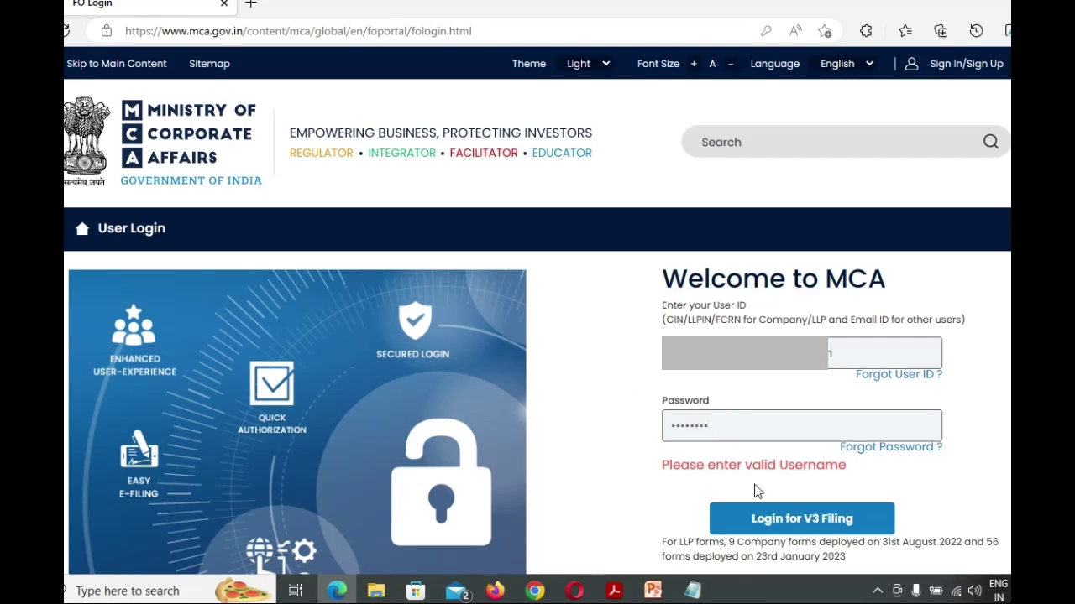
left_click(757, 525)
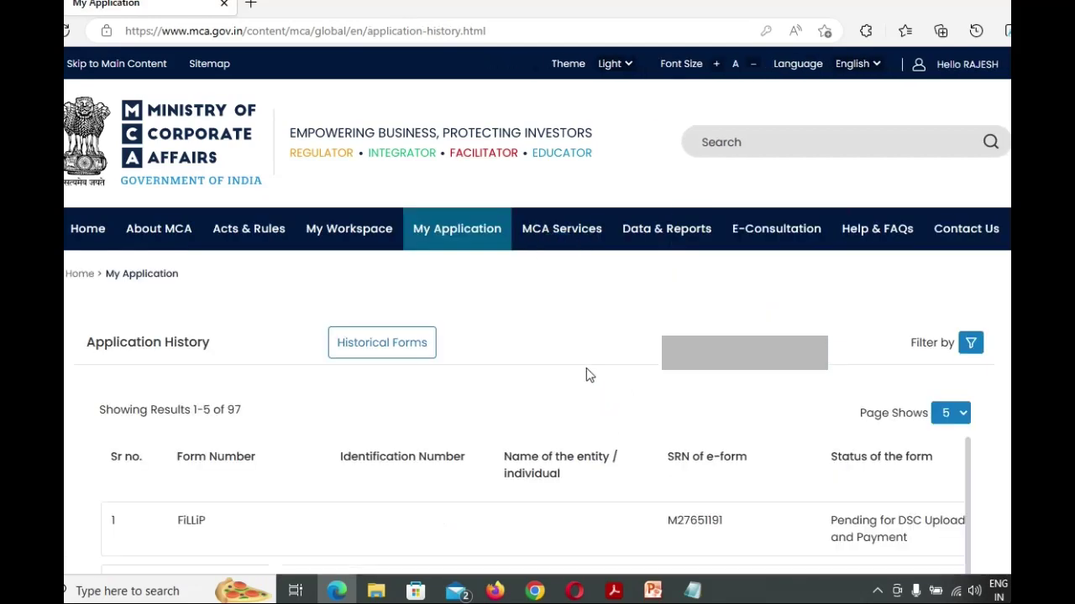
Go to MCA Services > Company e-Filing > Informational Services > INC-20A
scroll(527, 315, "down", 3)
scroll(532, 312, "up", 1)
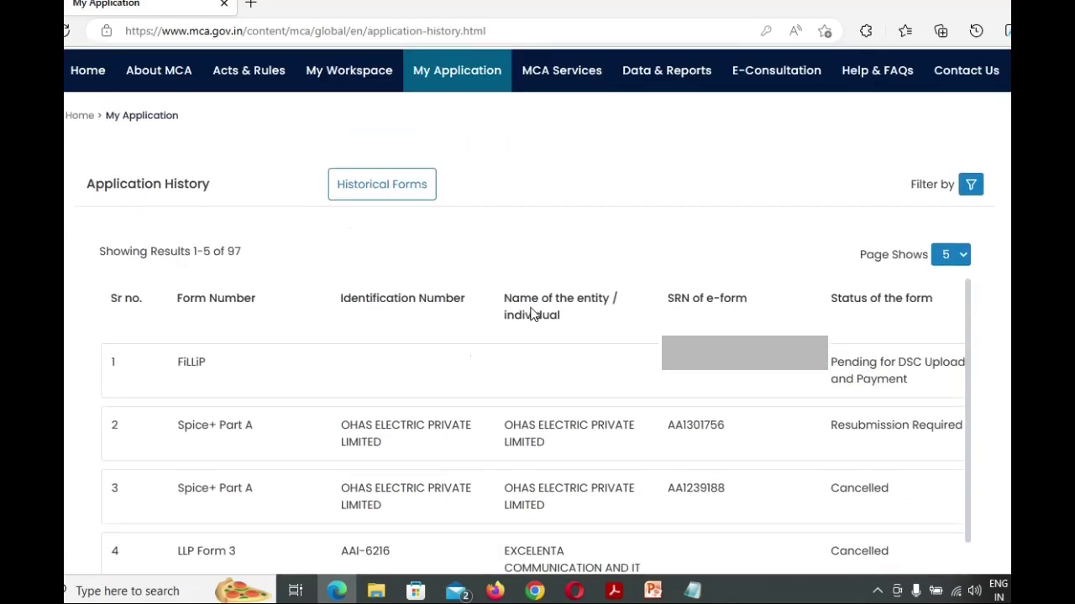
mouse_move(559, 75)
mouse_move(500, 242)
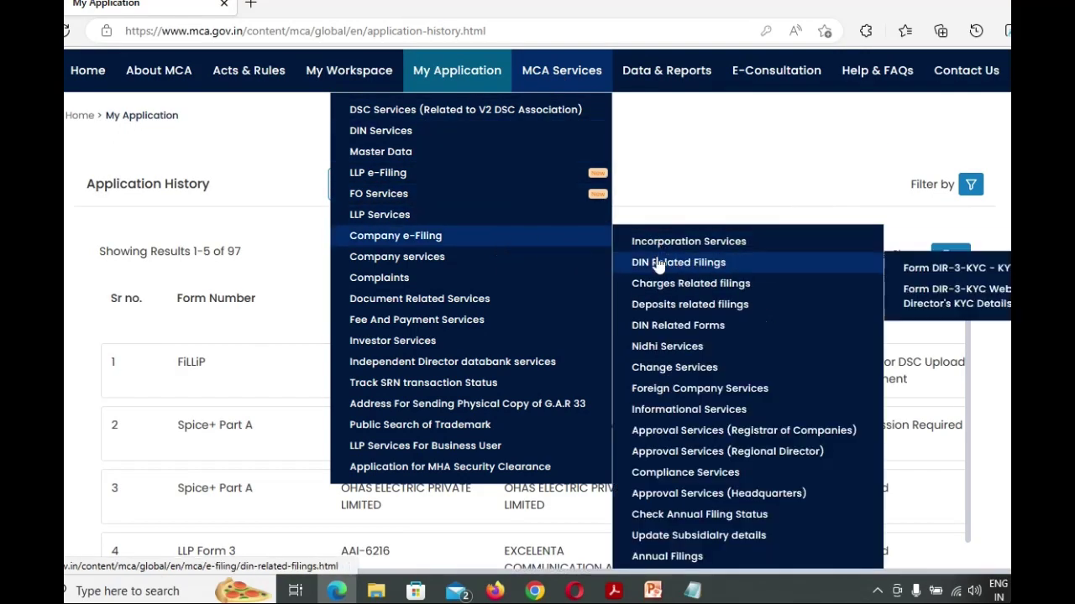
mouse_move(669, 390)
mouse_move(677, 412)
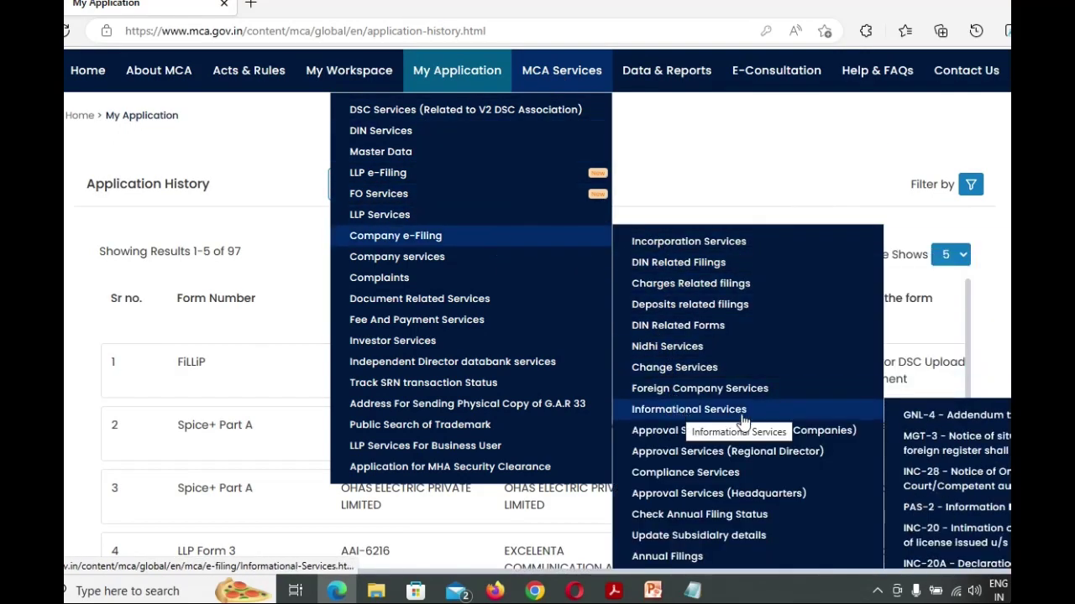
Open the INC-20A form and paste the CIN from the Company Master Data PDF to auto-fill company details
left_click(931, 578)
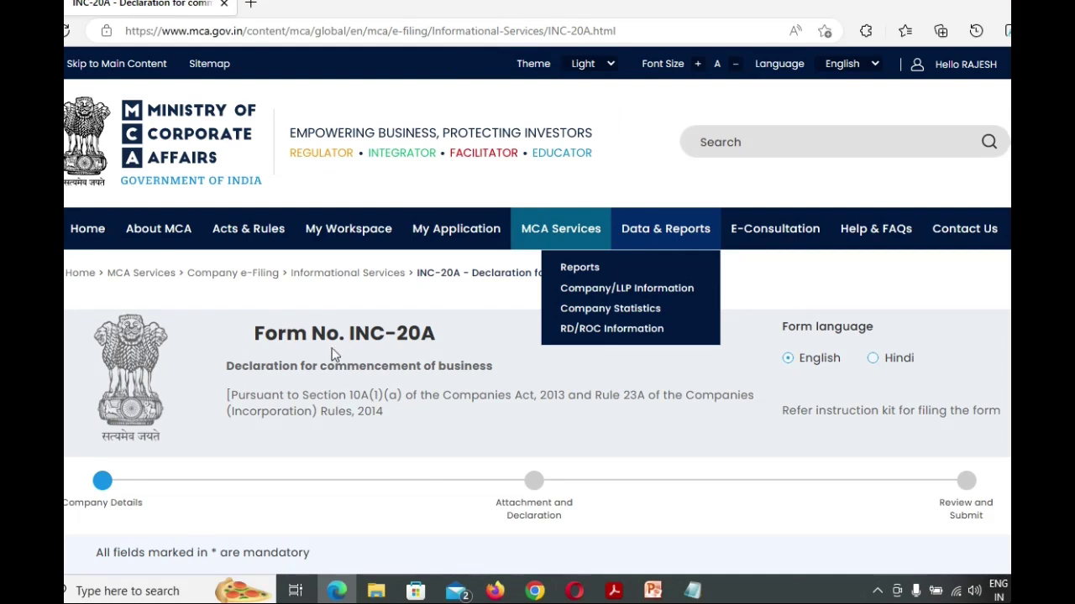
scroll(320, 315, "down", 4)
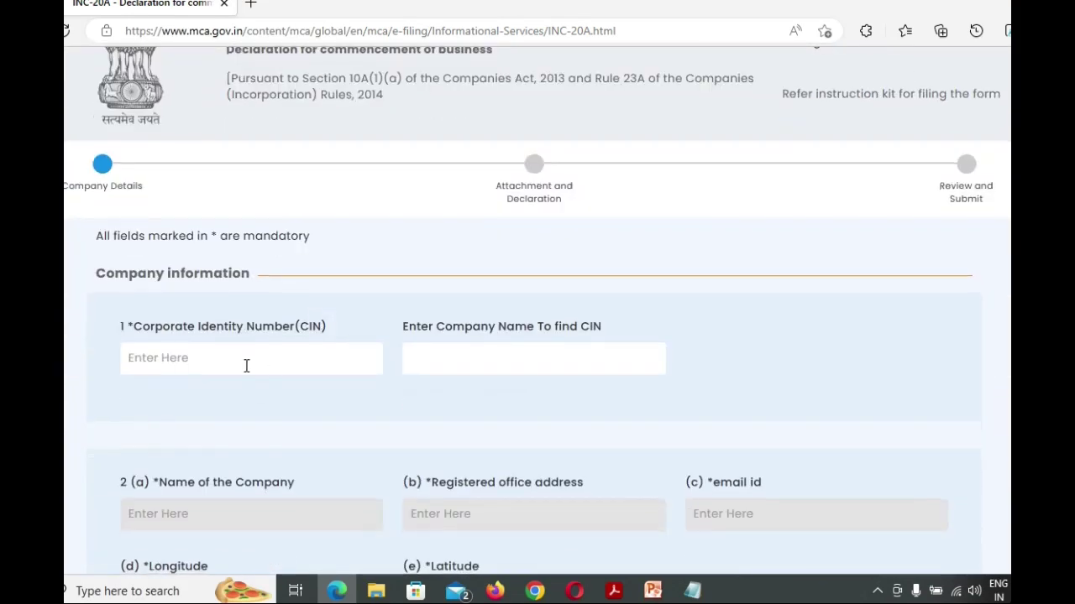
left_click(246, 365)
left_click(614, 591)
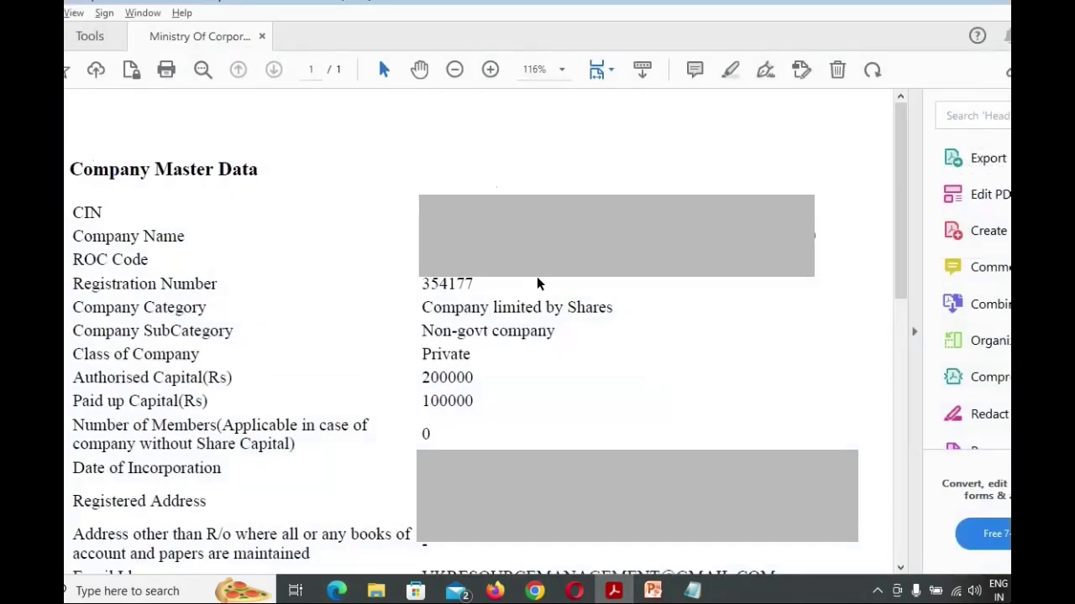
left_click(336, 591)
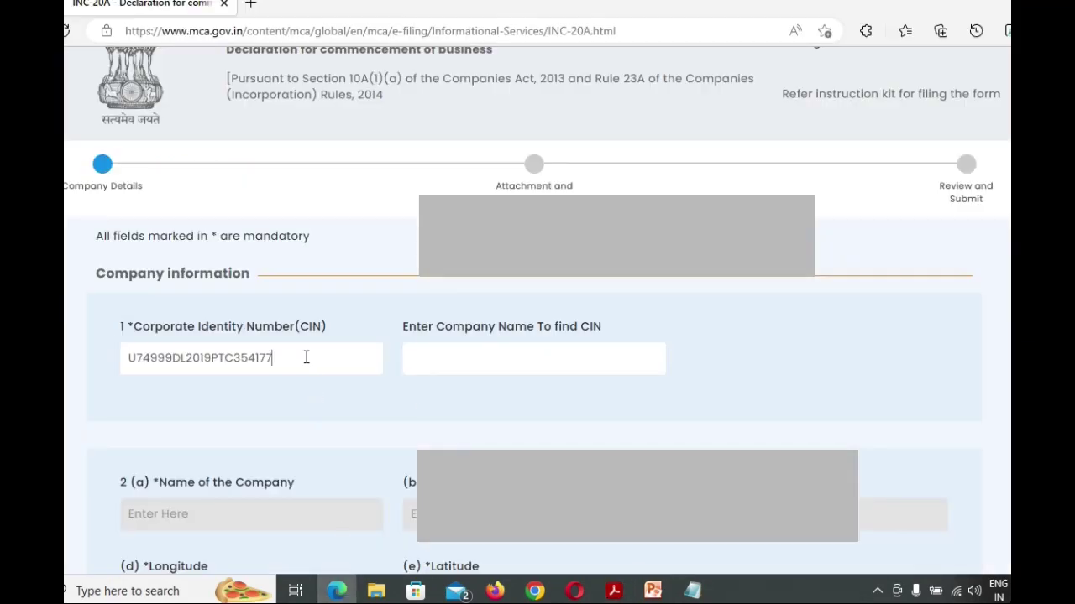
scroll(470, 352, "down", 3)
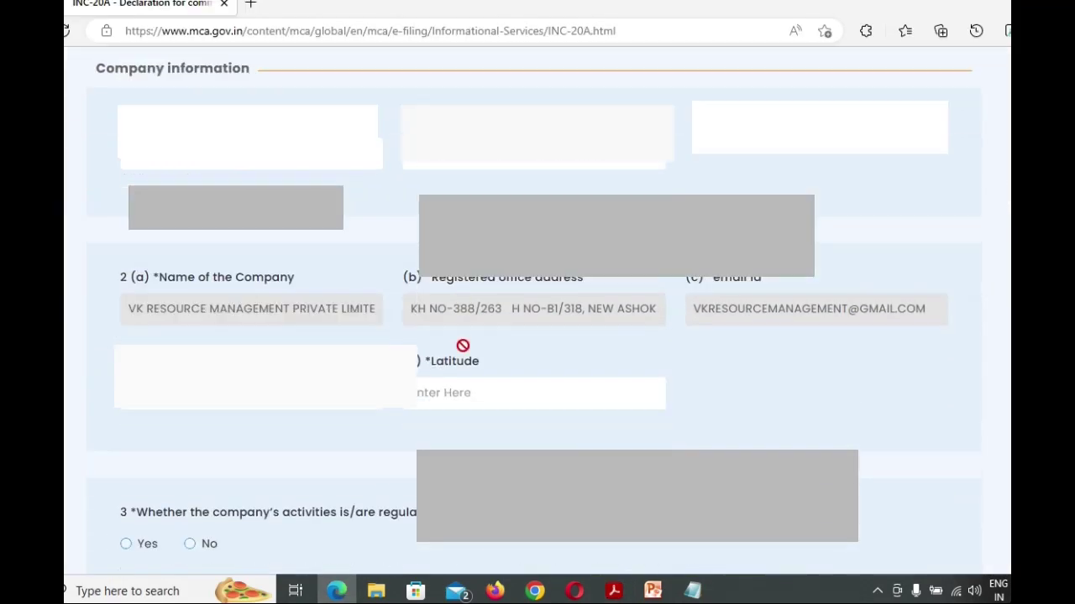
scroll(462, 345, "down", 2)
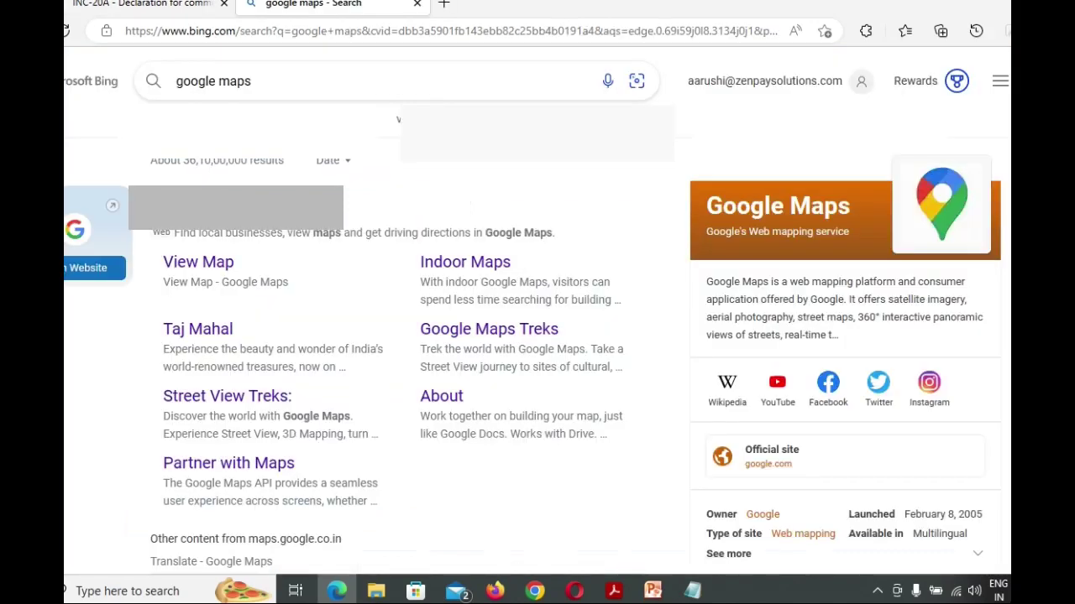
Search Google Maps for the registered address copied from the Company Master Data PDF
left_click(258, 257)
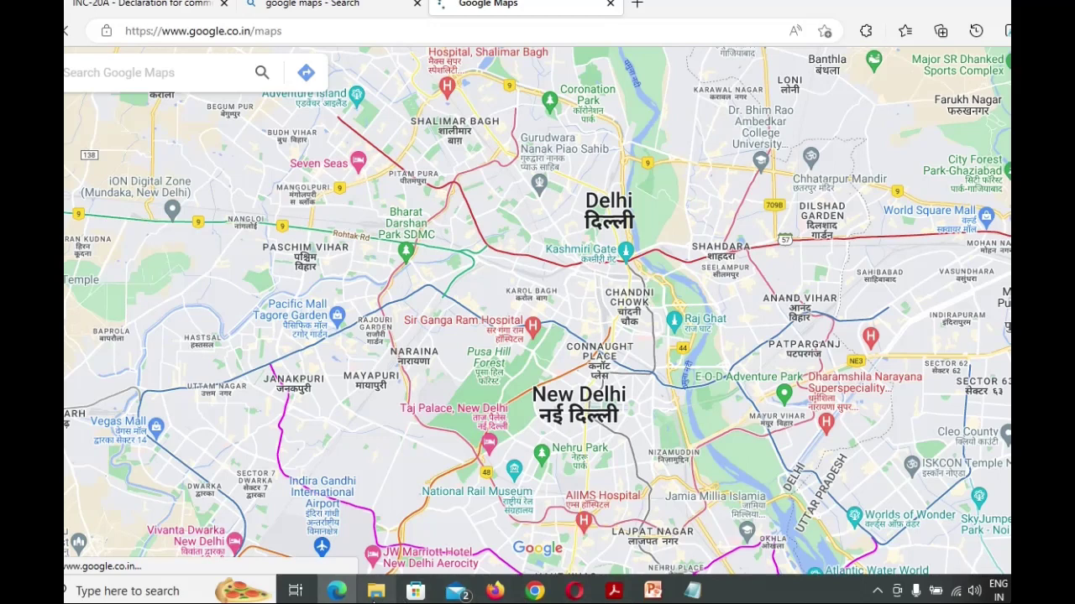
left_click(613, 591)
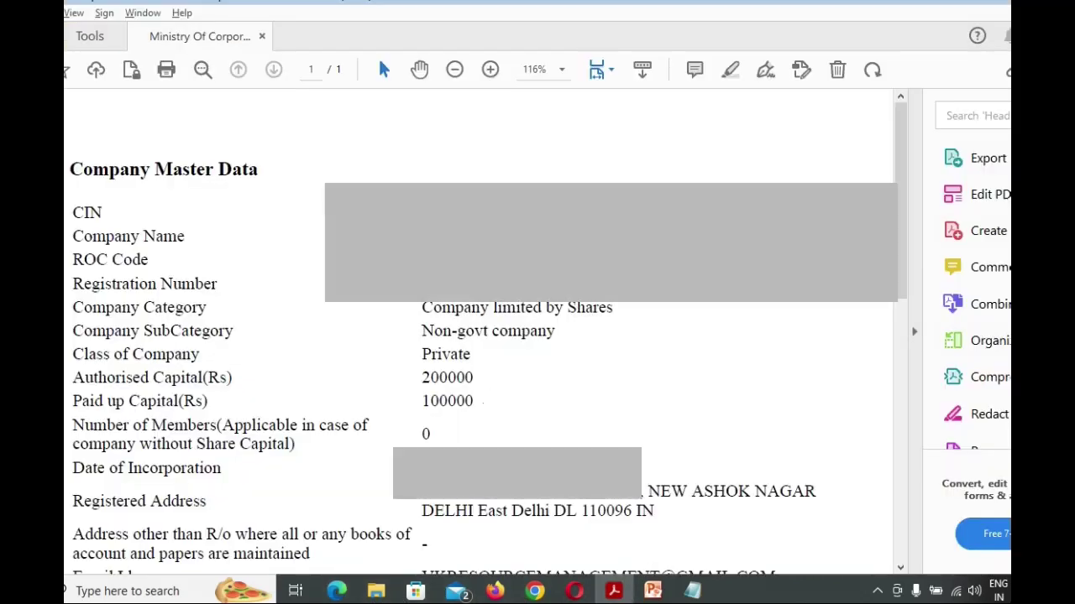
scroll(558, 430, "down", 1)
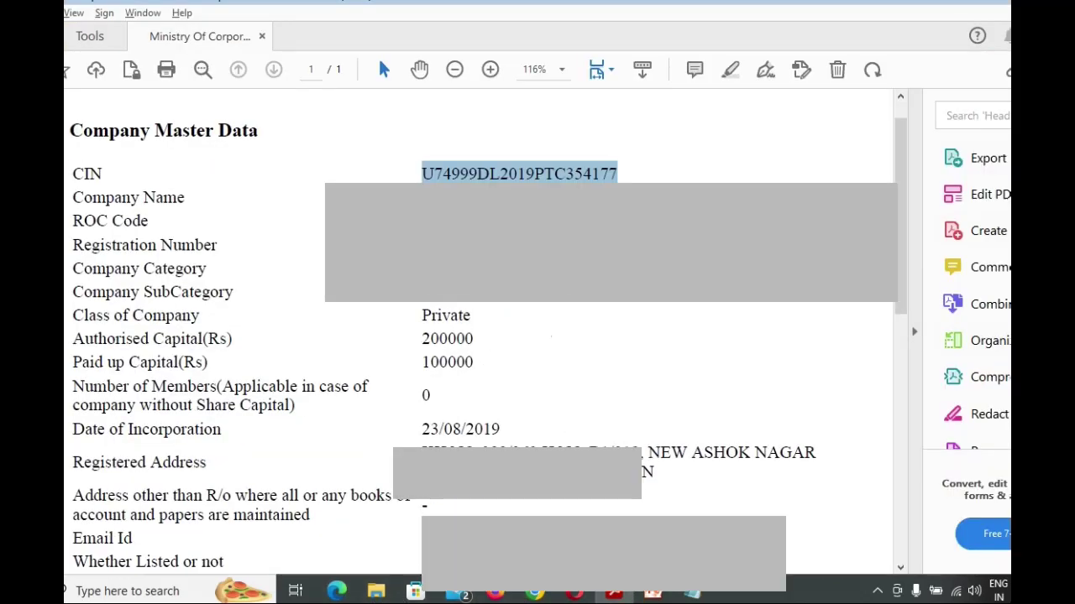
left_click_drag(538, 453, 816, 457)
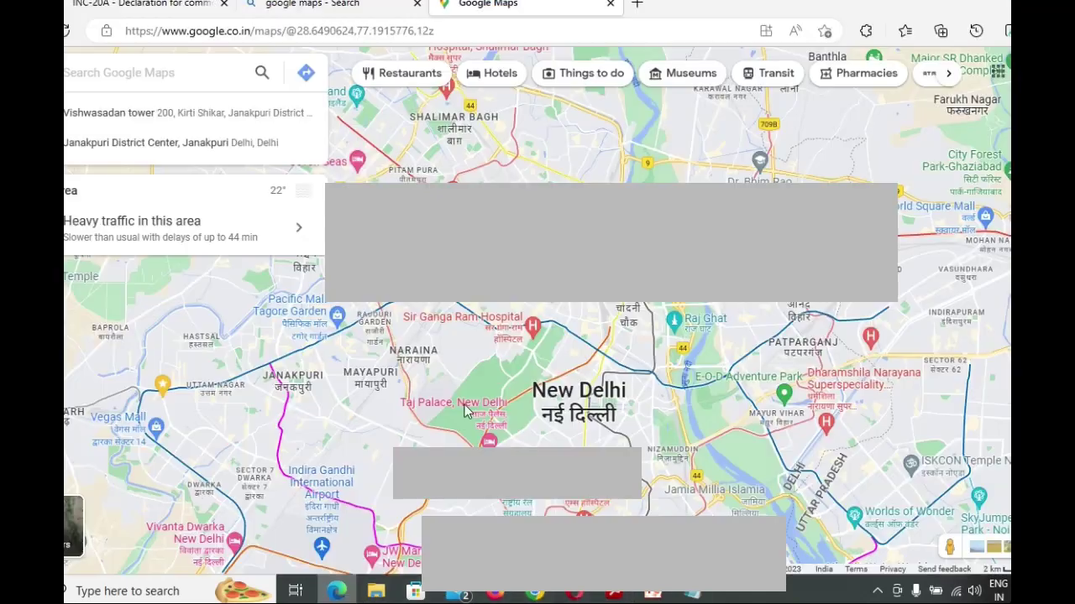
left_click(335, 591)
key("ctrl+v")
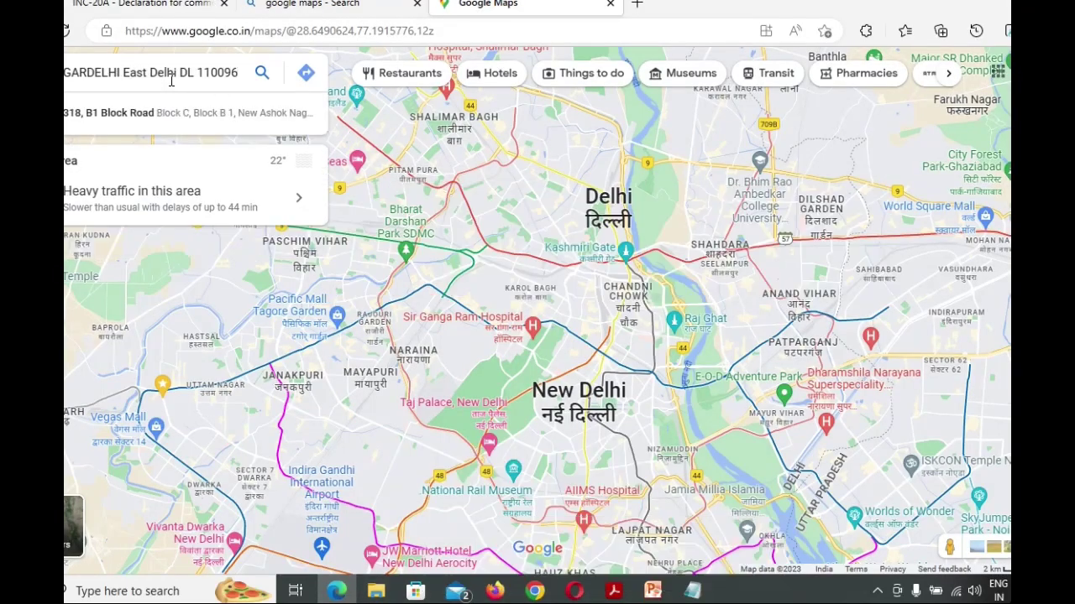
left_click(134, 121)
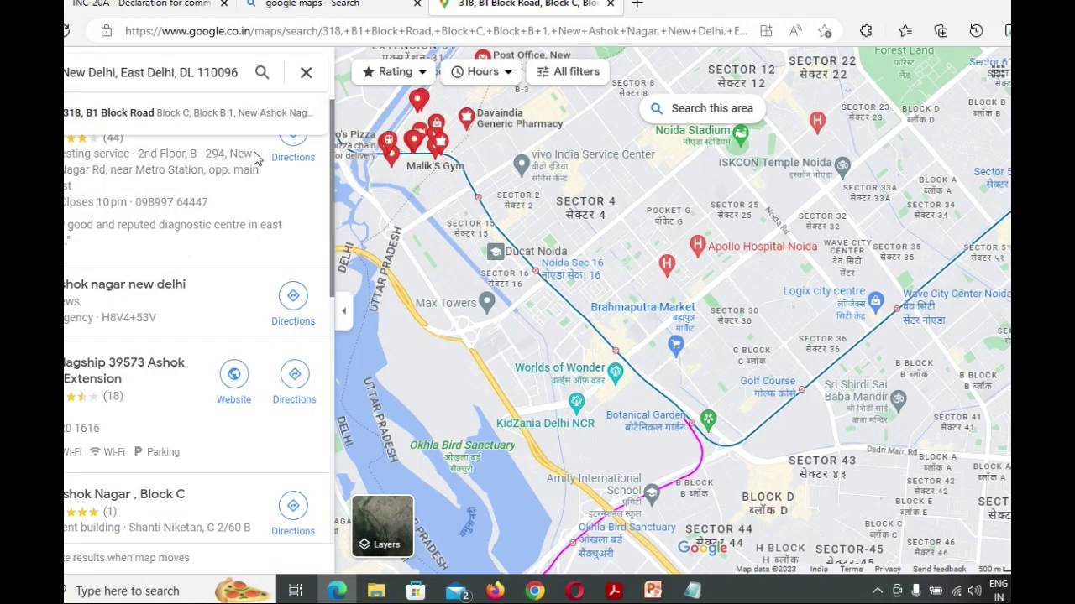
left_click(153, 116)
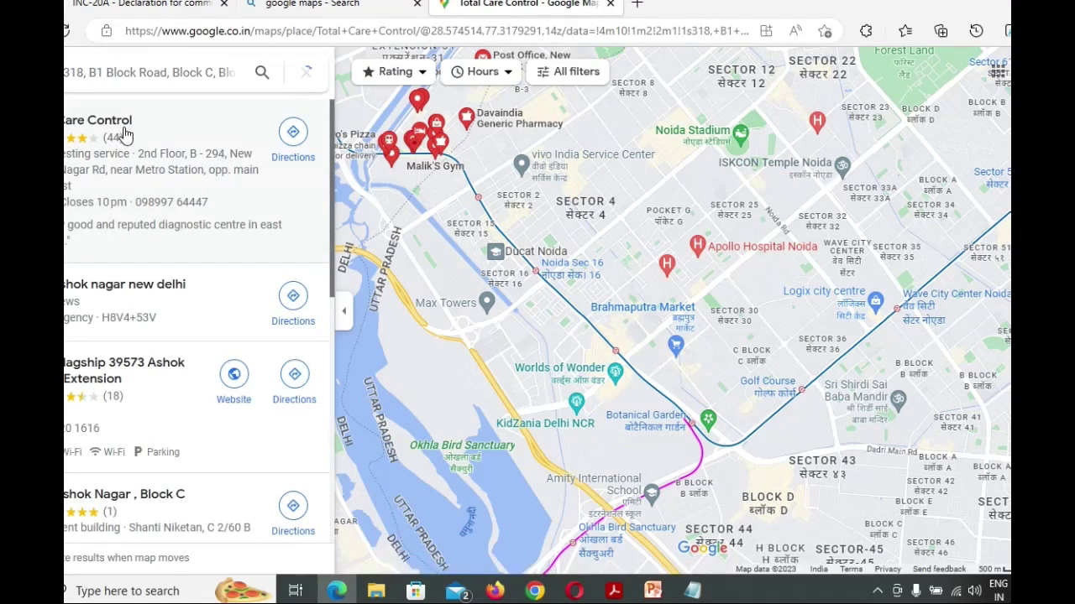
Copy the office coordinates and select longitude 77.30716266414949 in the note
left_click_drag(418, 150, 850, 309)
right_click(850, 309)
left_click(880, 328)
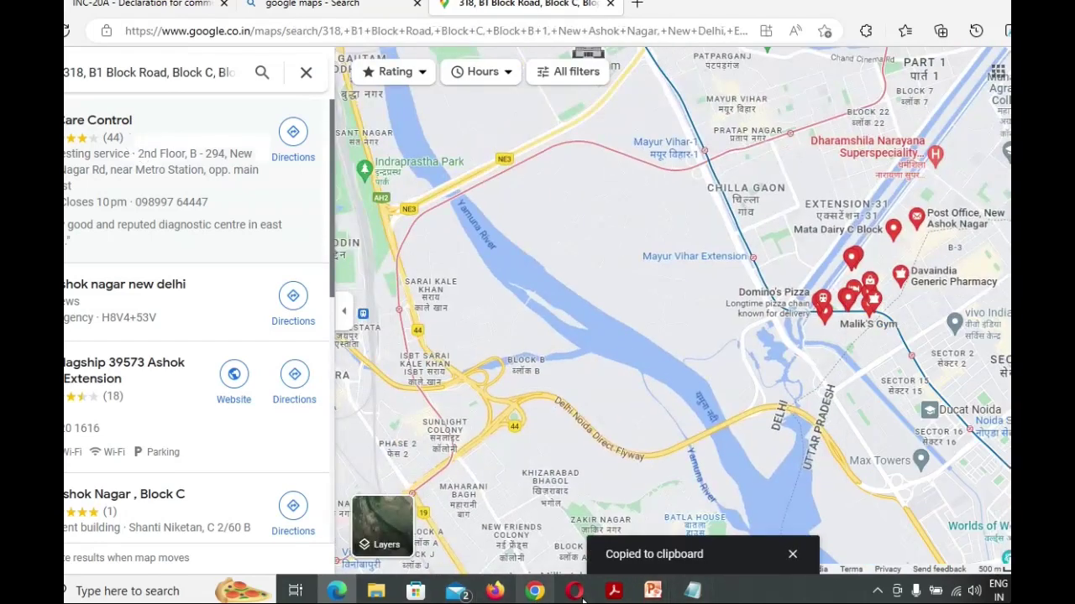
mouse_move(608, 600)
left_click(692, 591)
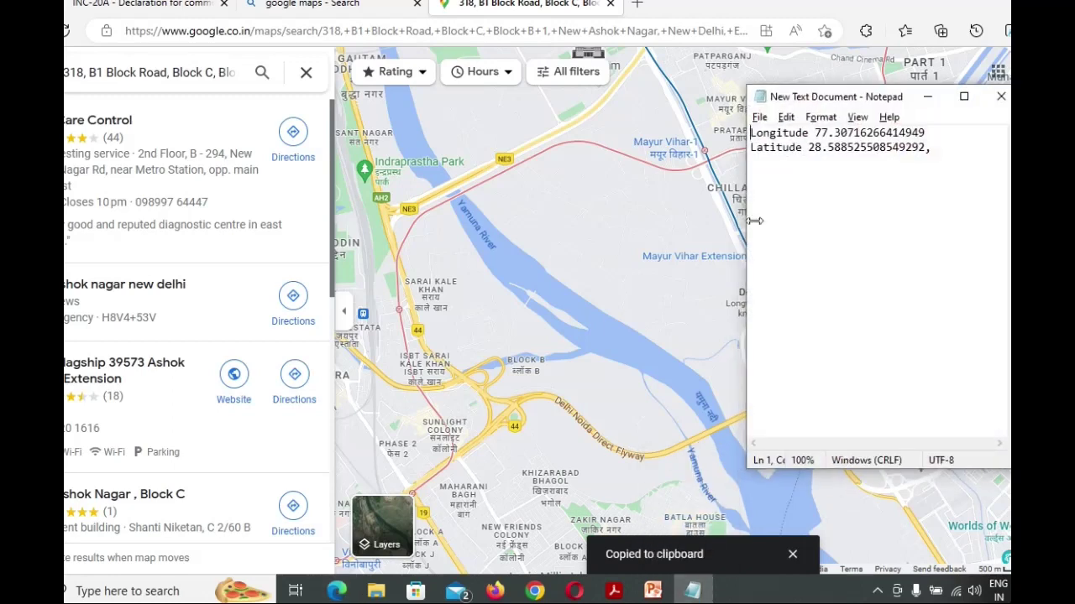
left_click_drag(816, 134, 927, 117)
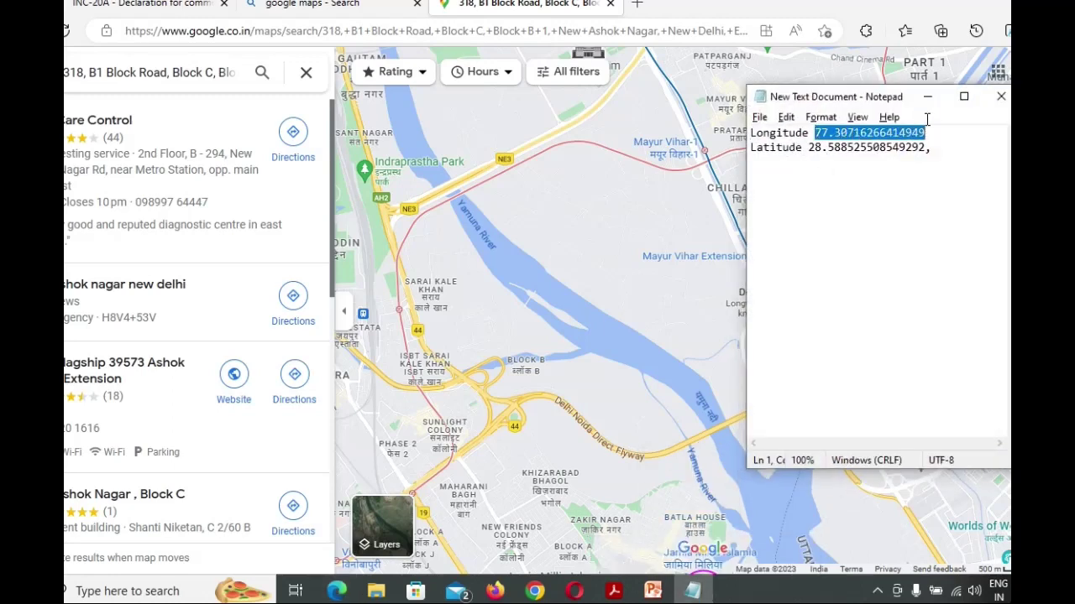
left_click(336, 591)
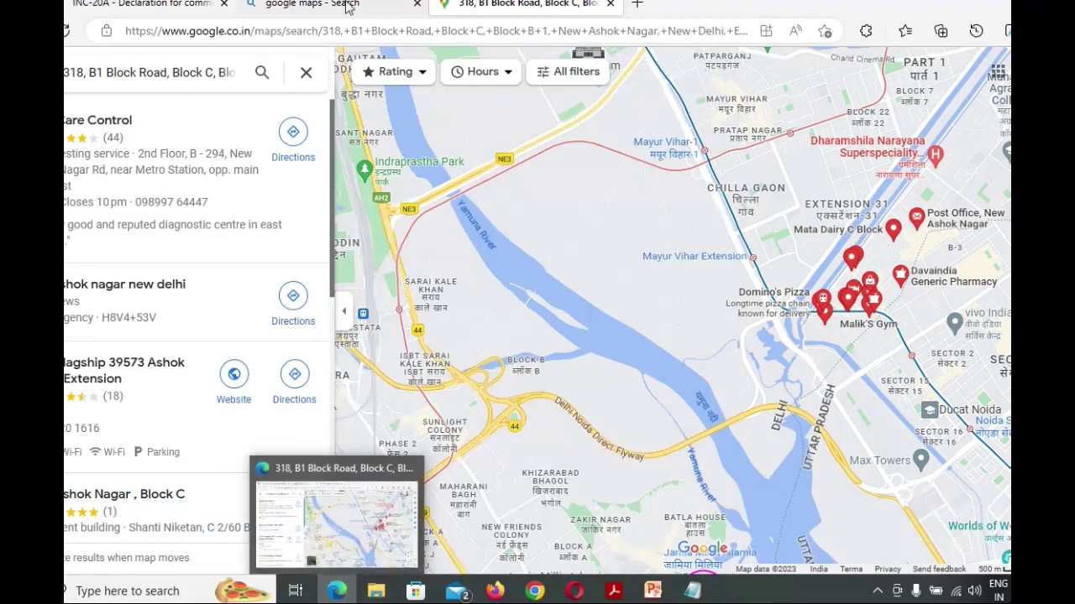
left_click(311, 4)
left_click(193, 13)
key("ctrl+v")
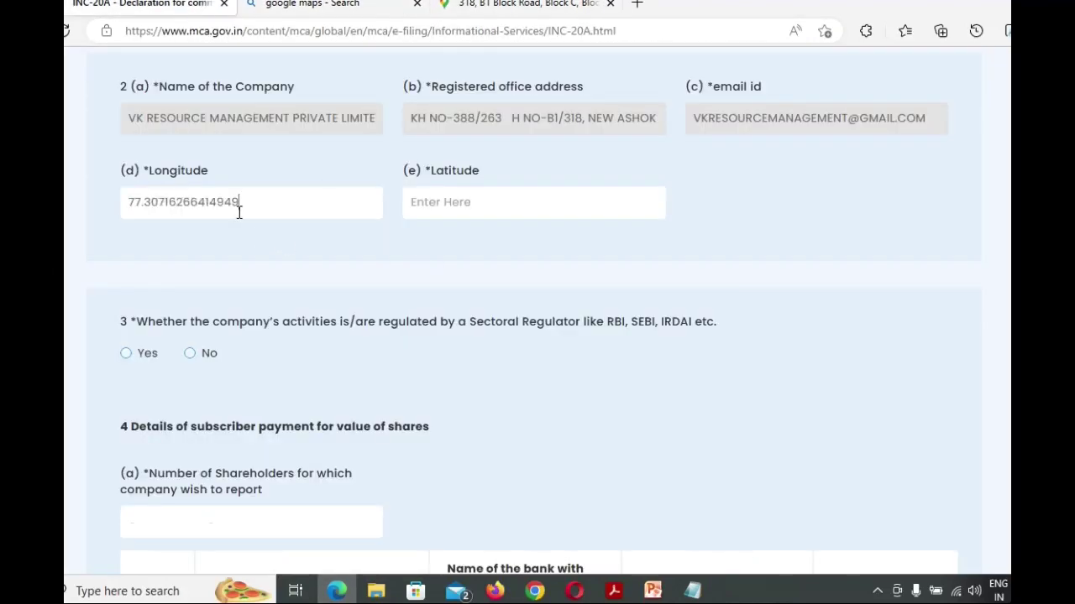
key("alt+Tab")
key("alt+Tab")
key("alt+Tab")
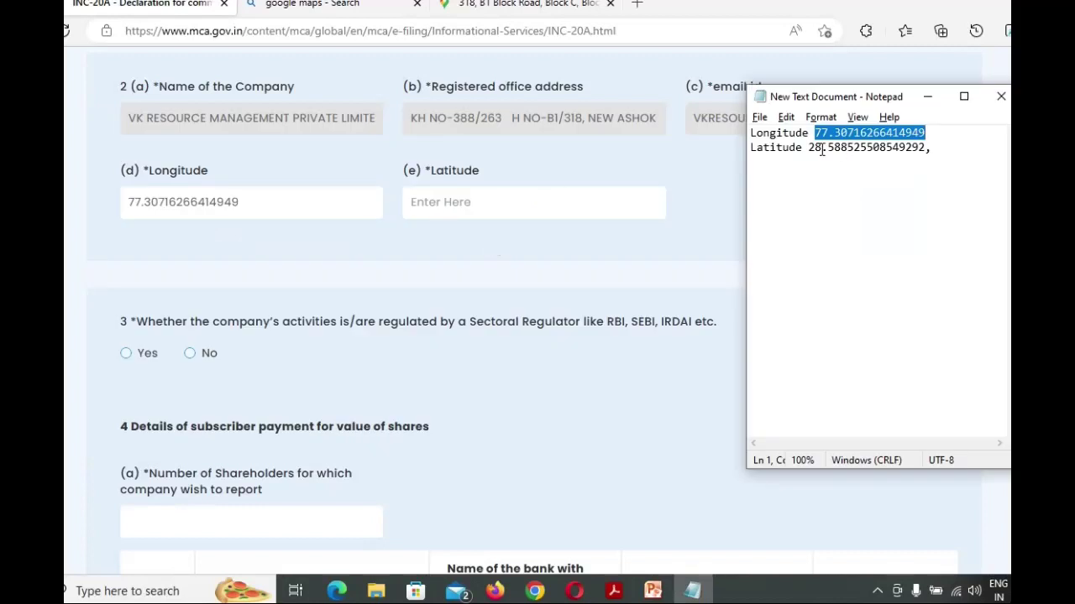
left_click_drag(808, 147, 920, 147)
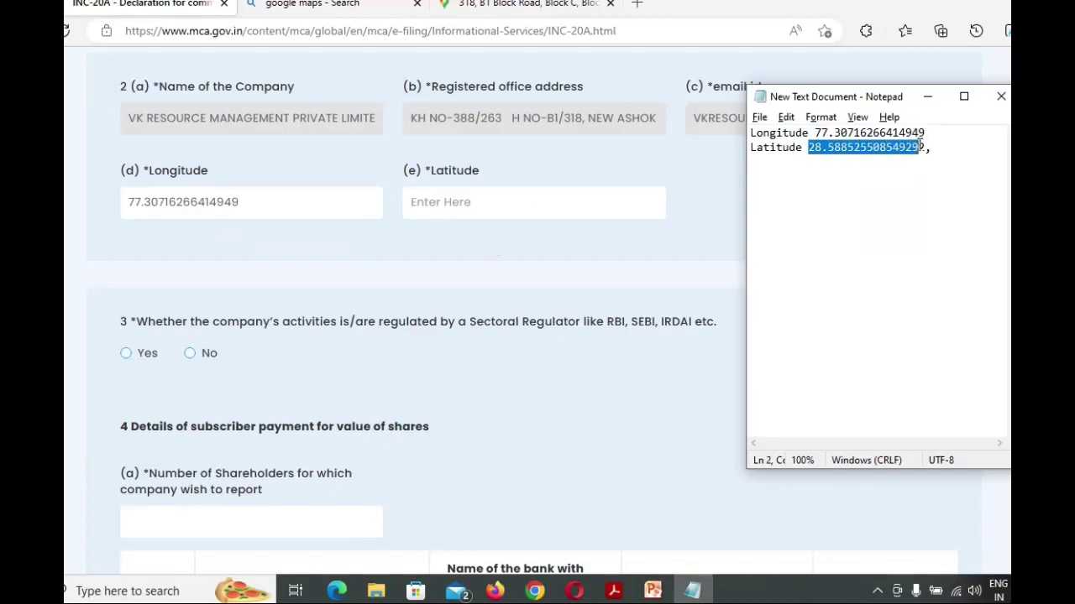
left_click(490, 199)
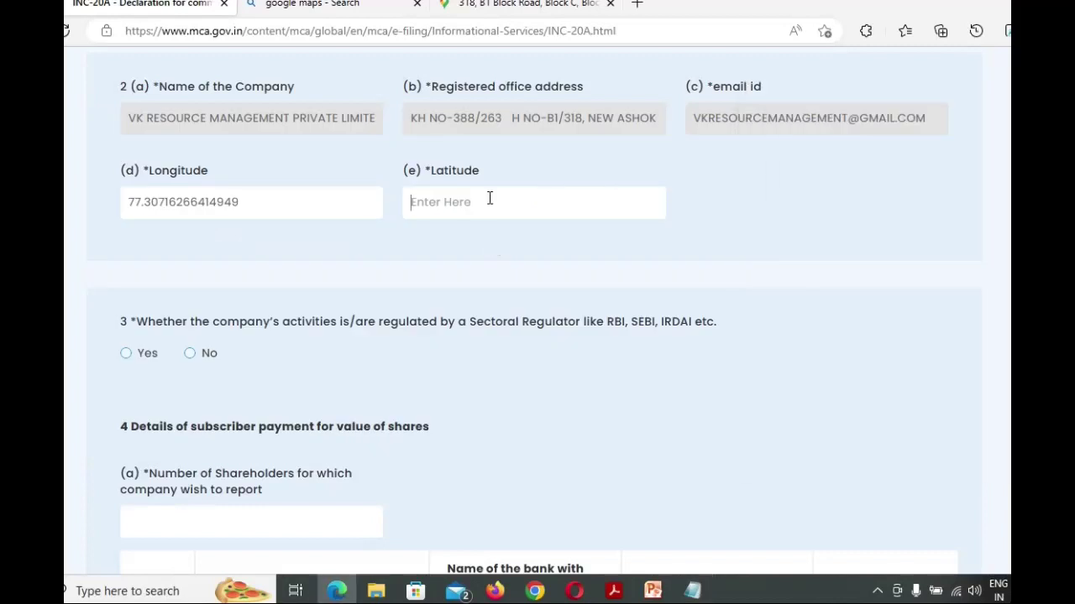
key("ctrl+v")
Set the number of shareholders to 2
scroll(306, 282, "down", 1)
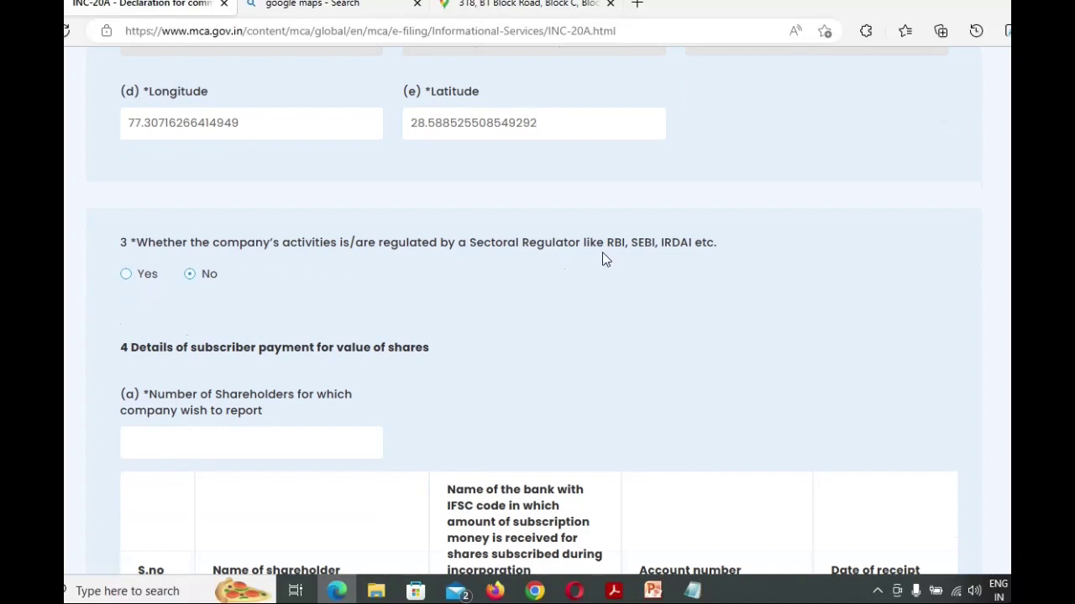
scroll(594, 262, "down", 2)
left_click(243, 286)
type("2")
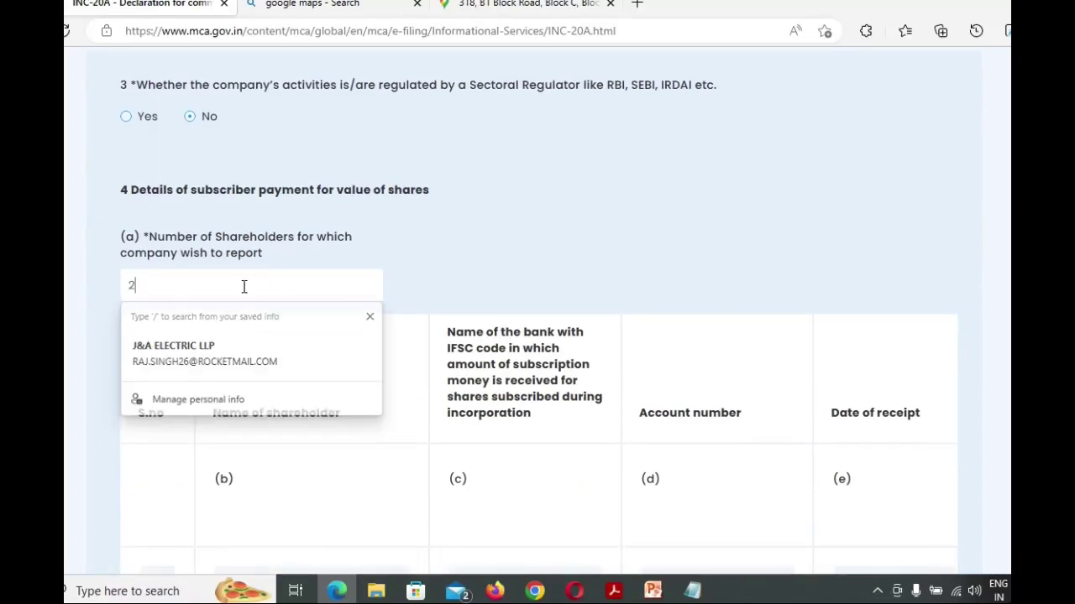
Start the first shareholder's row, checking the company details PDF for the name
scroll(346, 264, "down", 3)
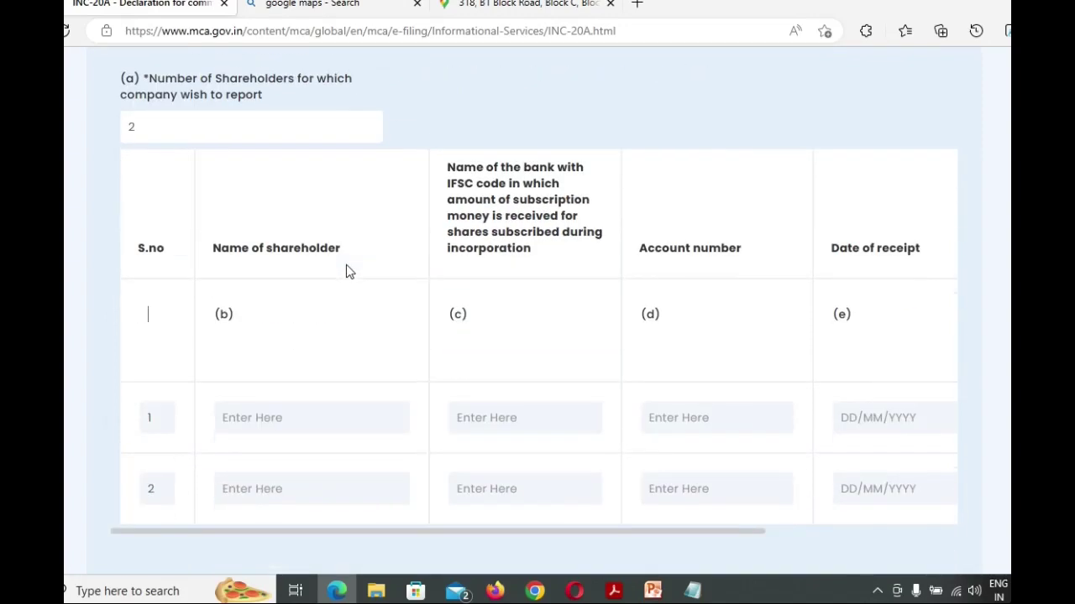
left_click(266, 347)
key("alt+Tab")
key("Tab")
key("Tab")
key("Tab")
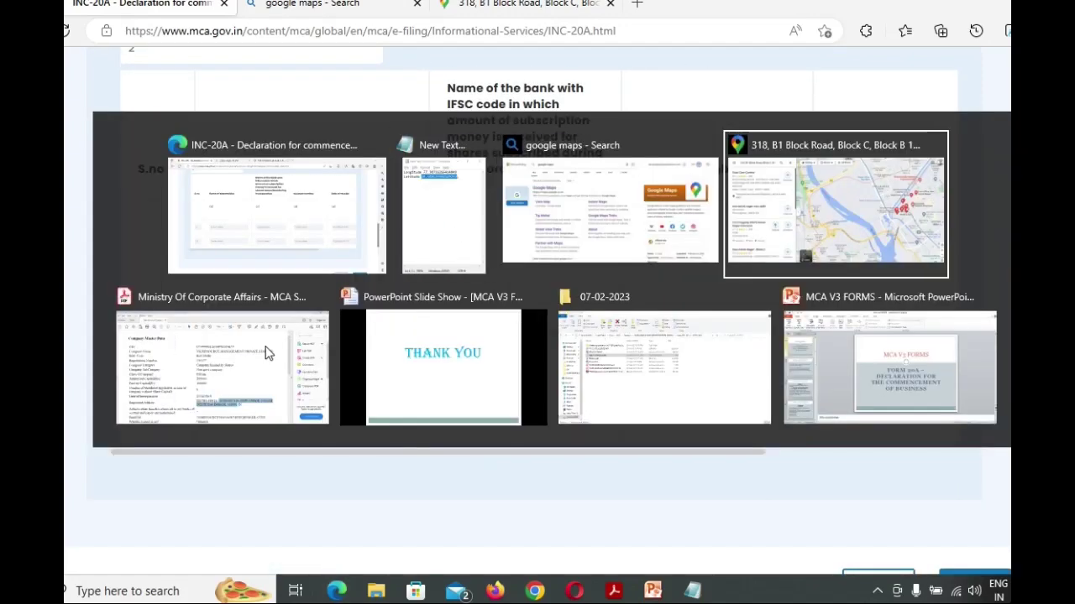
scroll(479, 327, "down", 5)
scroll(479, 327, "down", 1)
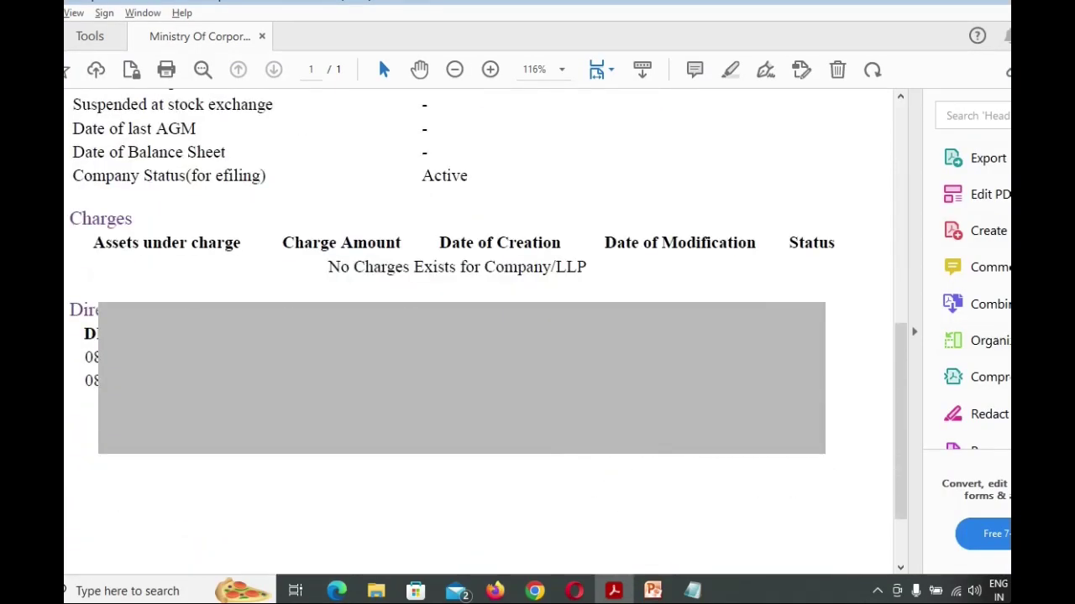
key("alt+Tab")
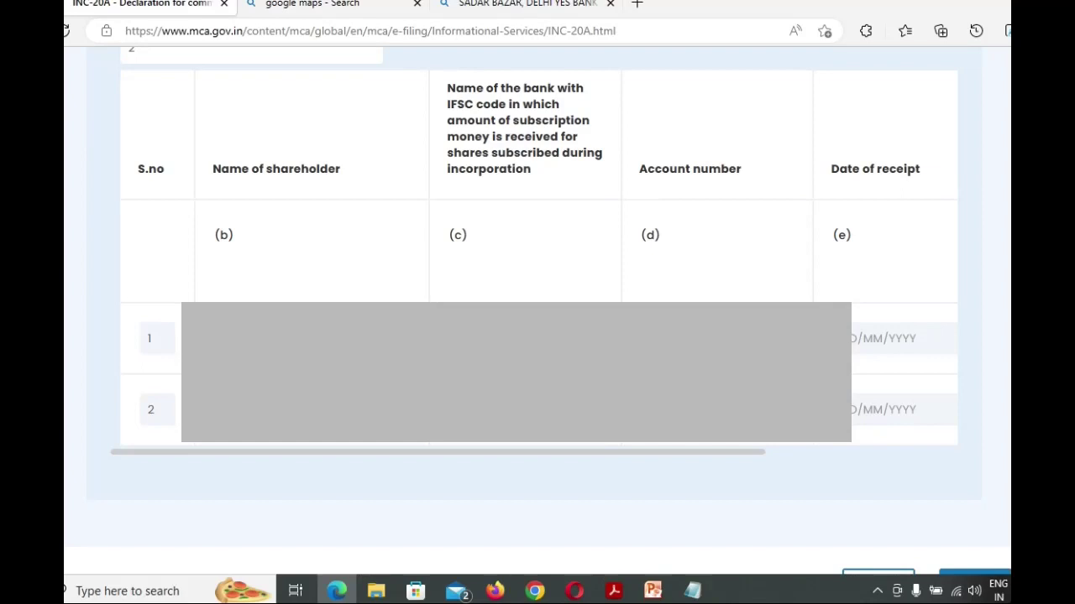
Review the bank statement and the Directors section of the company PDF in Acrobat
key("alt+Tab")
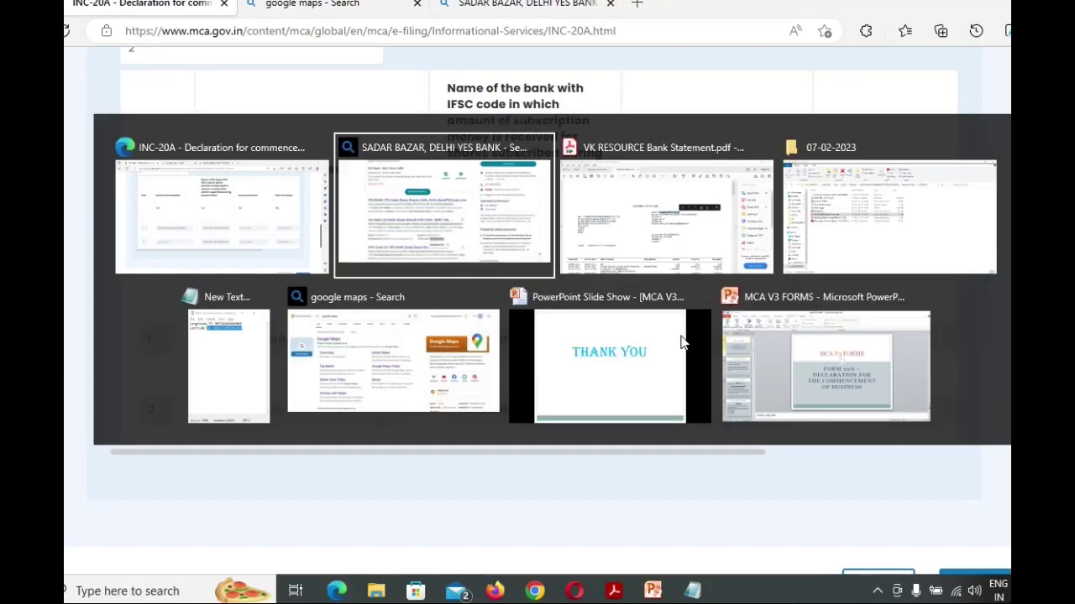
key("Tab")
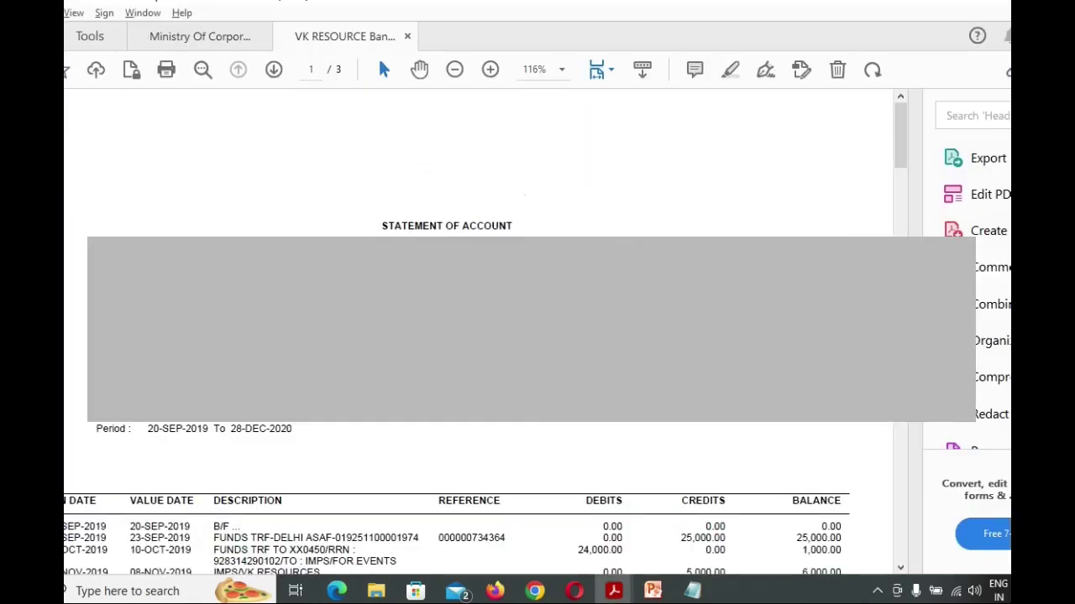
key("alt+Tab")
key("alt+Tab")
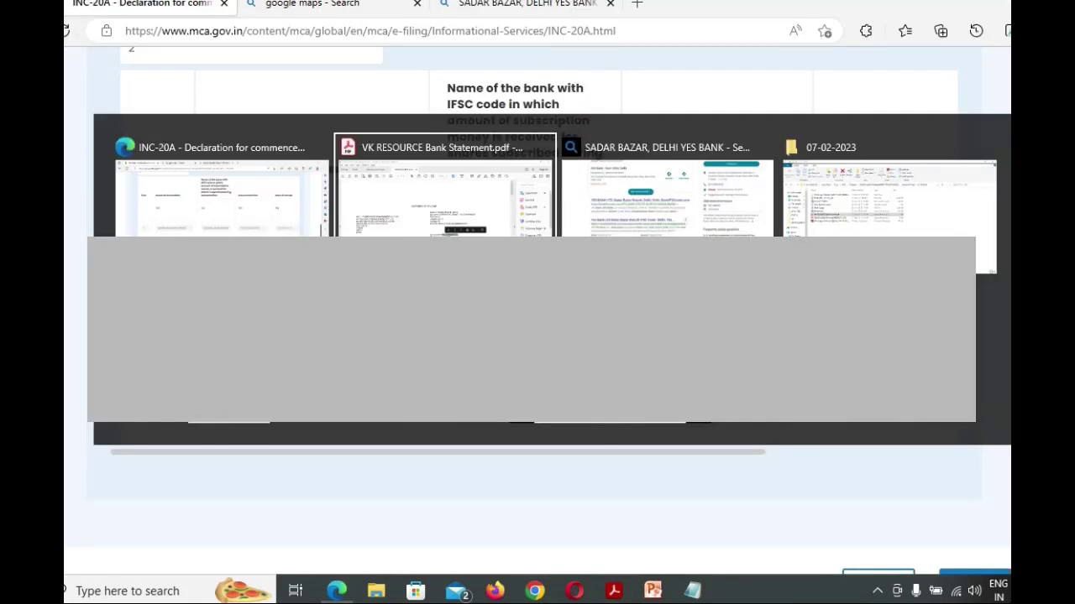
left_click(159, 39)
scroll(478, 168, "down", 2)
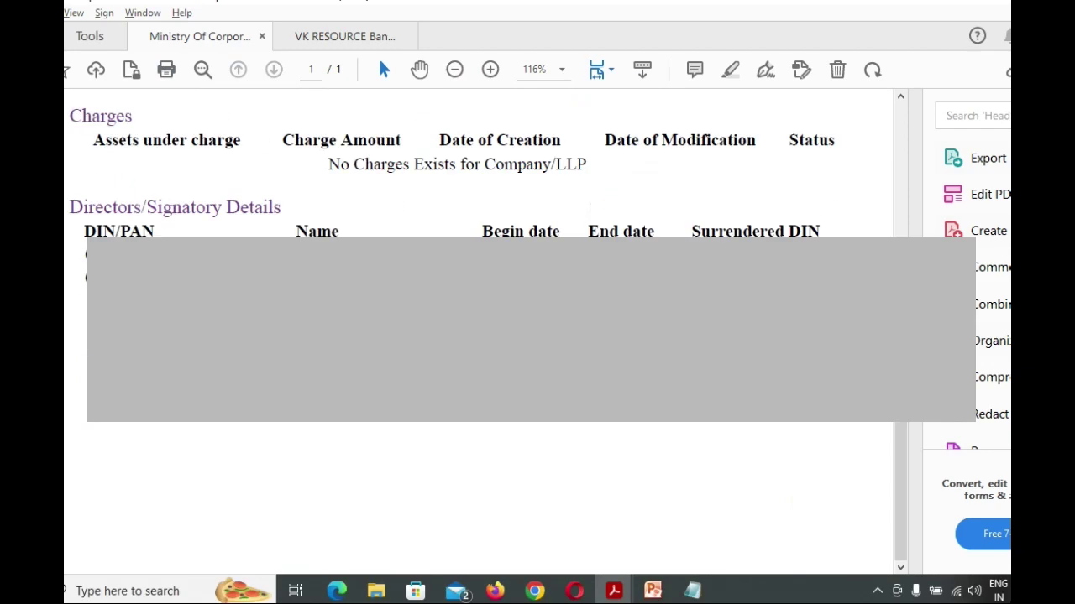
key("alt+Tab")
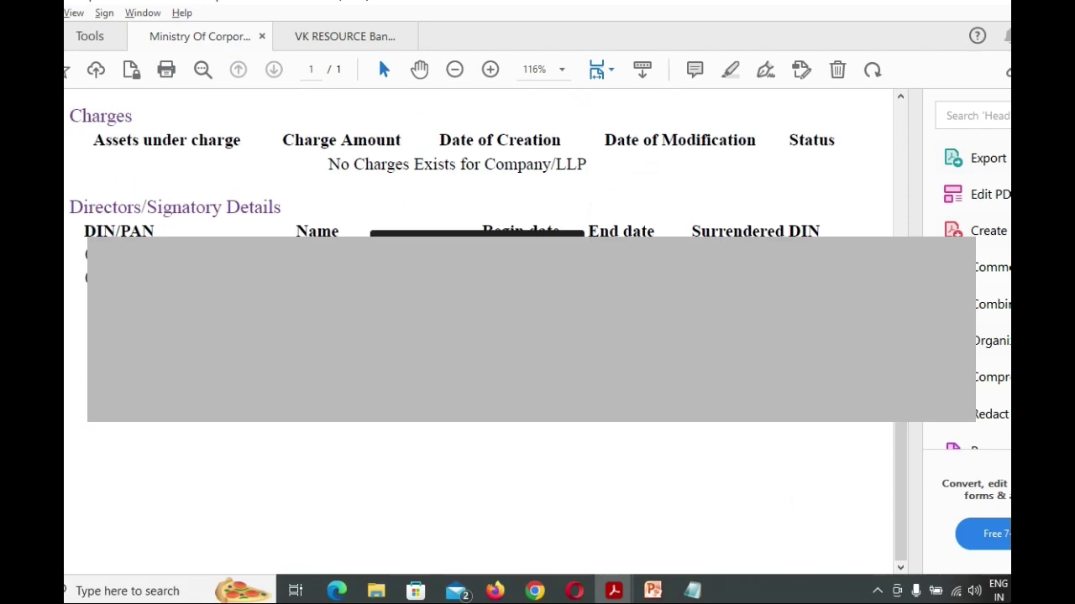
key("alt+Tab")
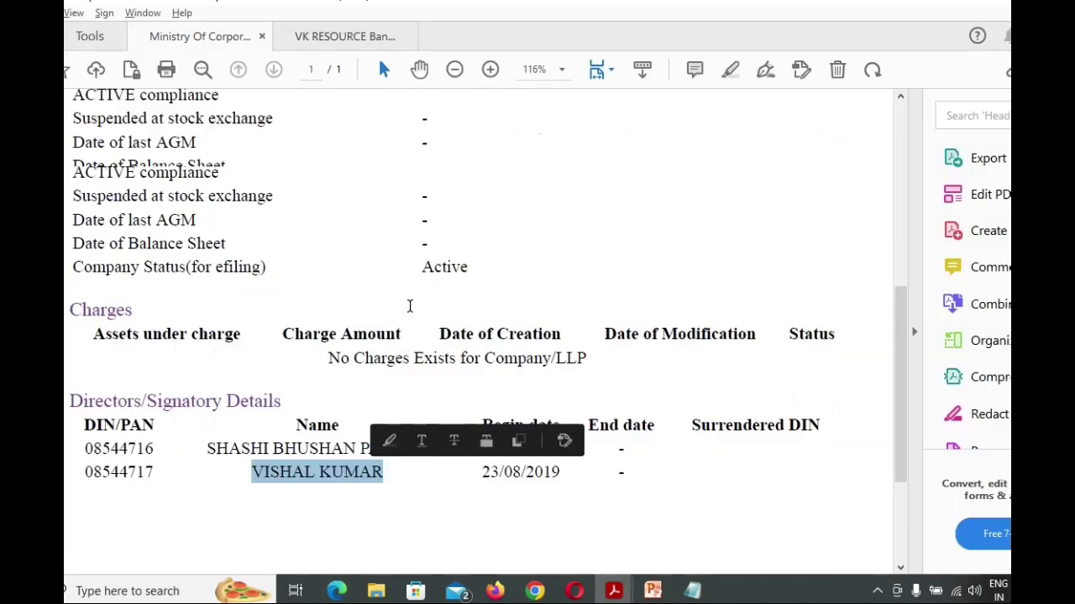
scroll(408, 305, "up", 10)
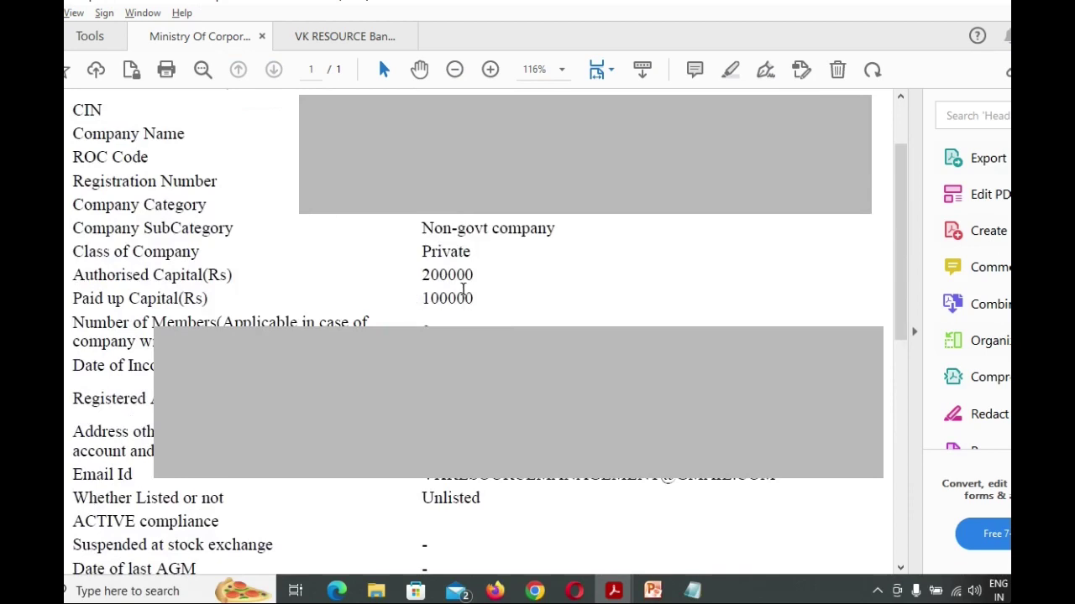
key("alt+Tab")
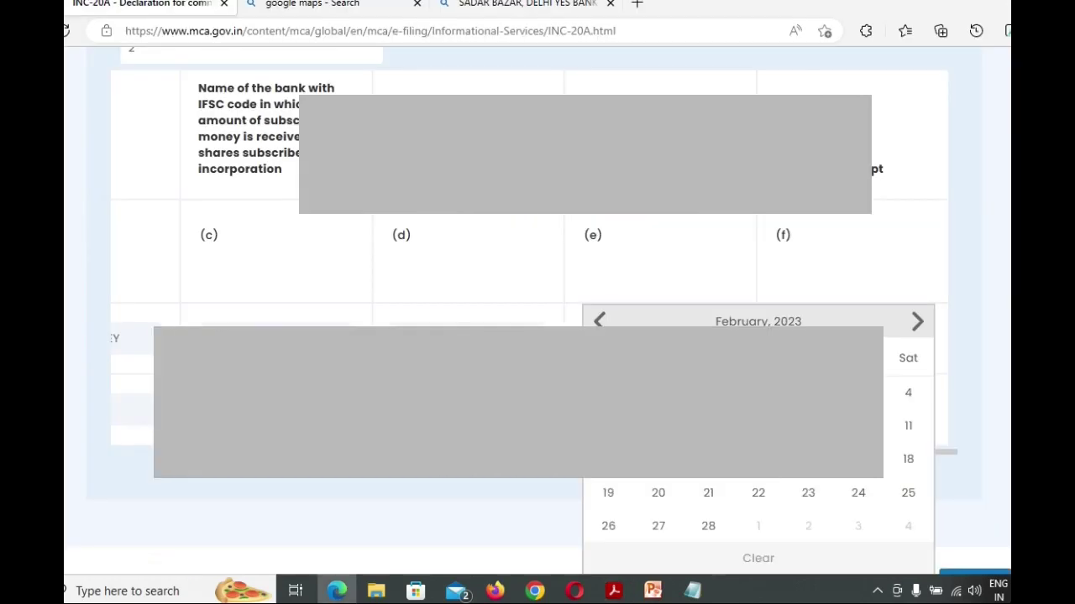
Set the date of receipt to 09/02/2023 and save the form
left_click(724, 410)
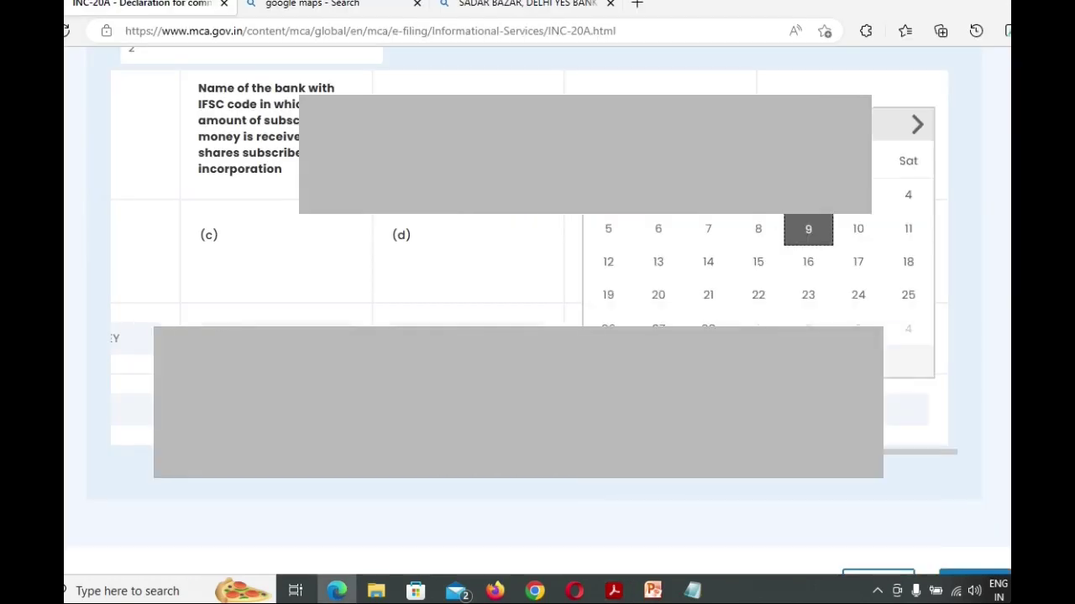
left_click(814, 236)
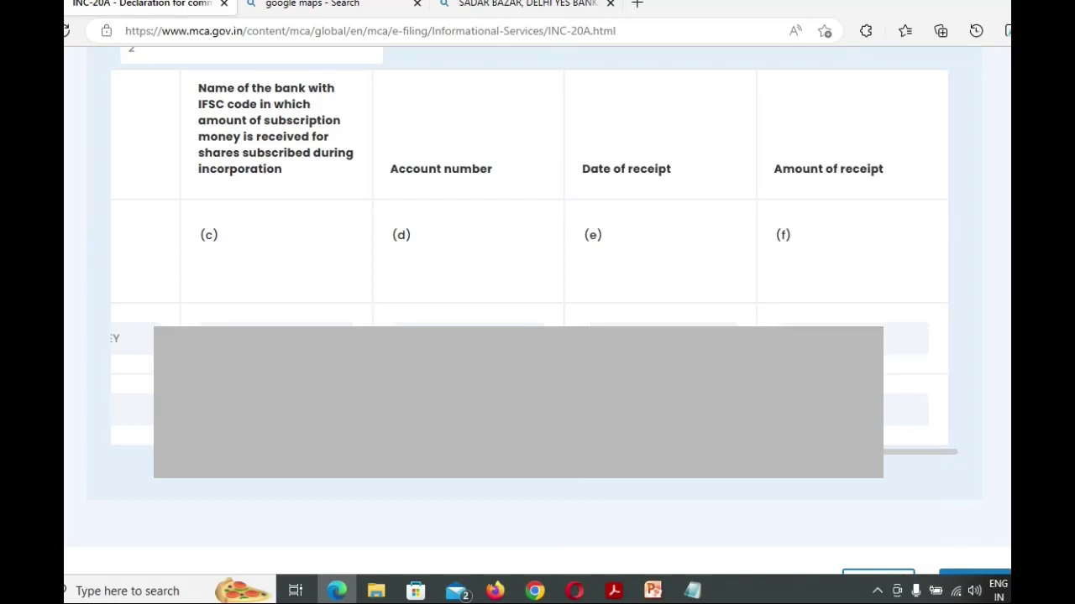
scroll(811, 389, "down", 5)
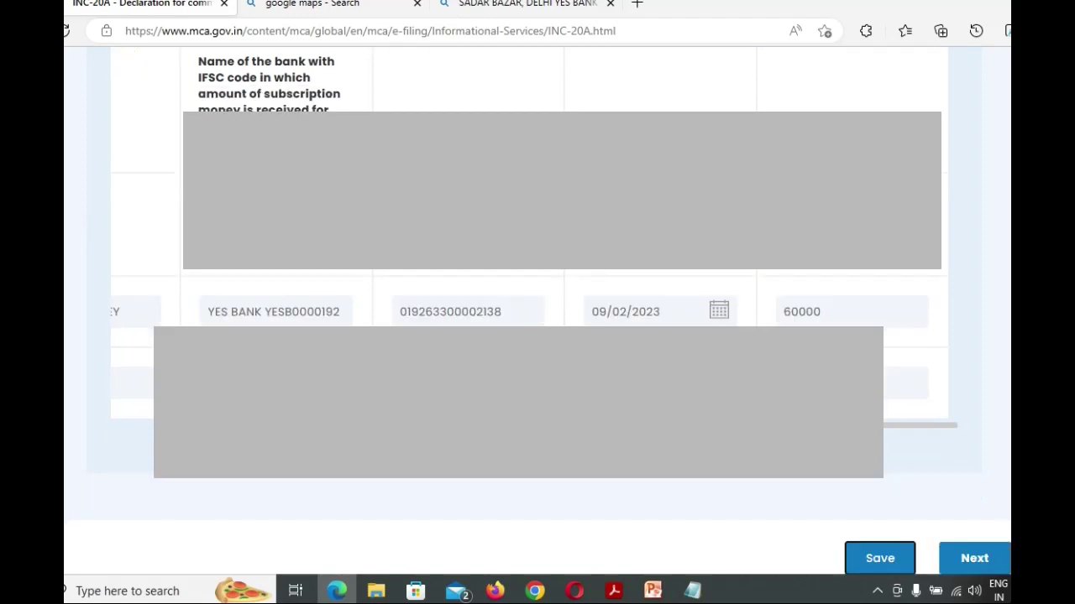
left_click(889, 403)
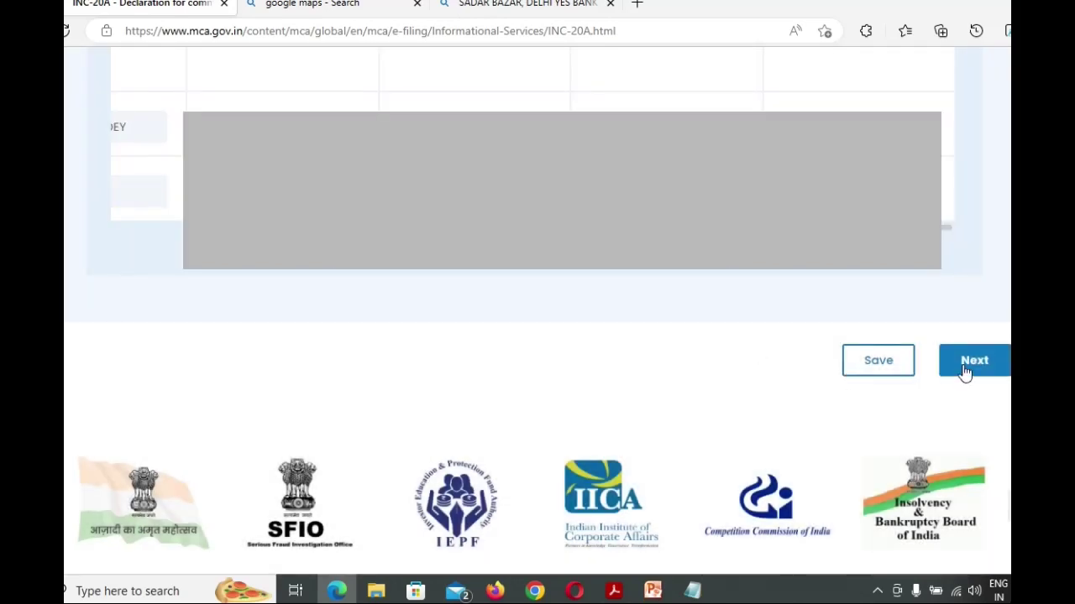
Attach Photograph.jpg from the 07-02-2023 folder as the registered office photograph
left_click(965, 367)
scroll(429, 298, "down", 1)
scroll(392, 282, "down", 2)
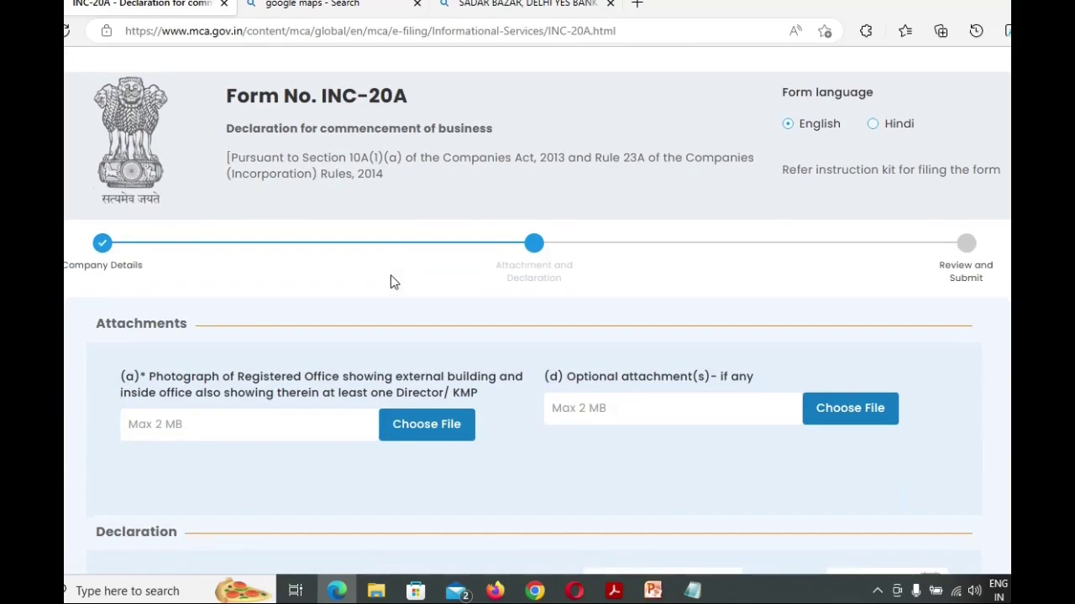
scroll(319, 303, "down", 1)
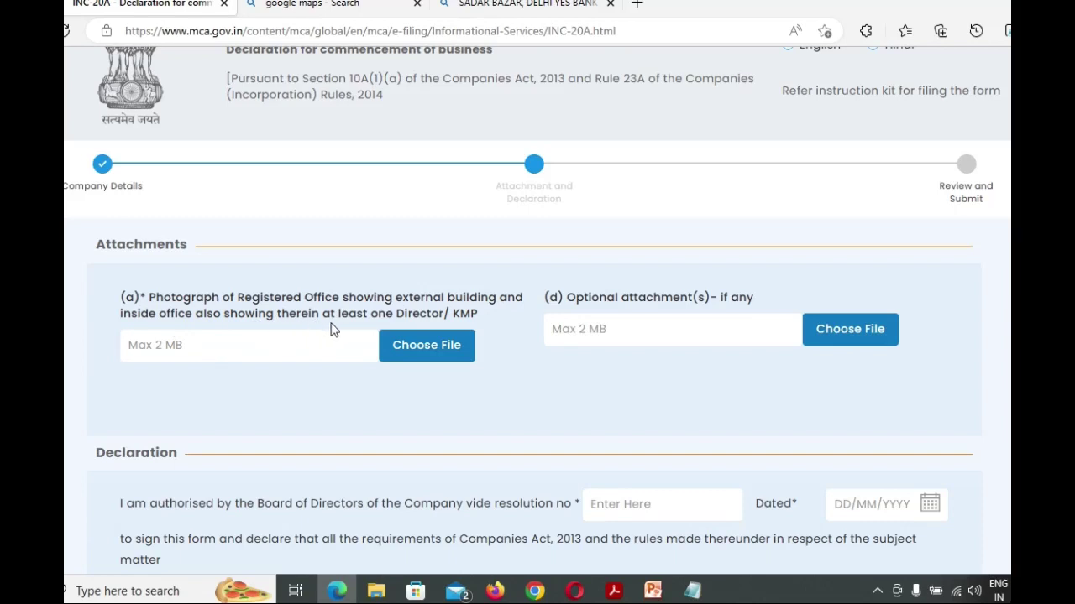
left_click(413, 351)
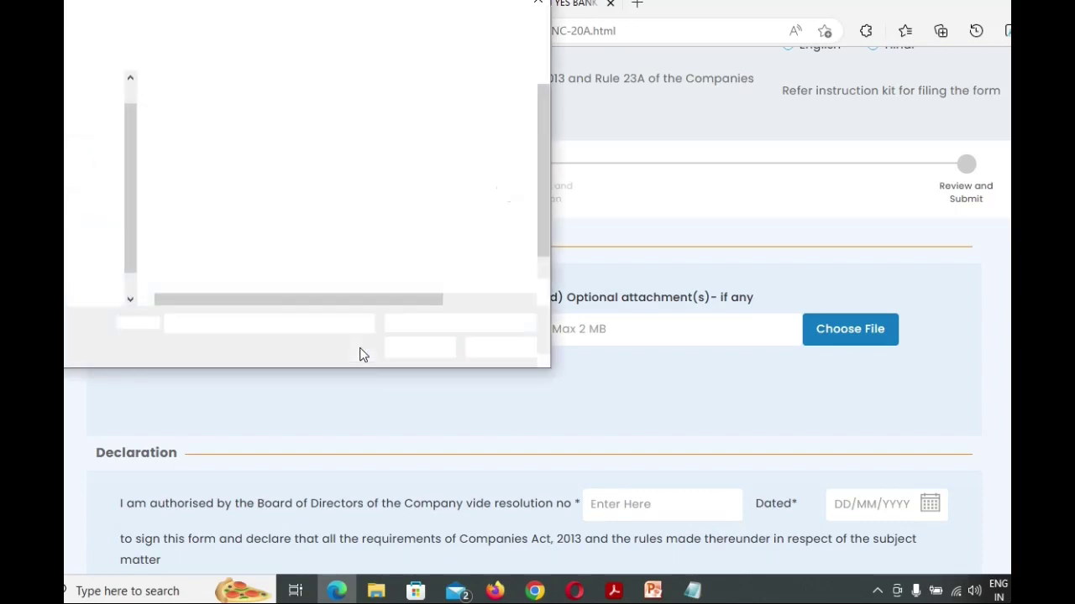
scroll(84, 218, "up", 5)
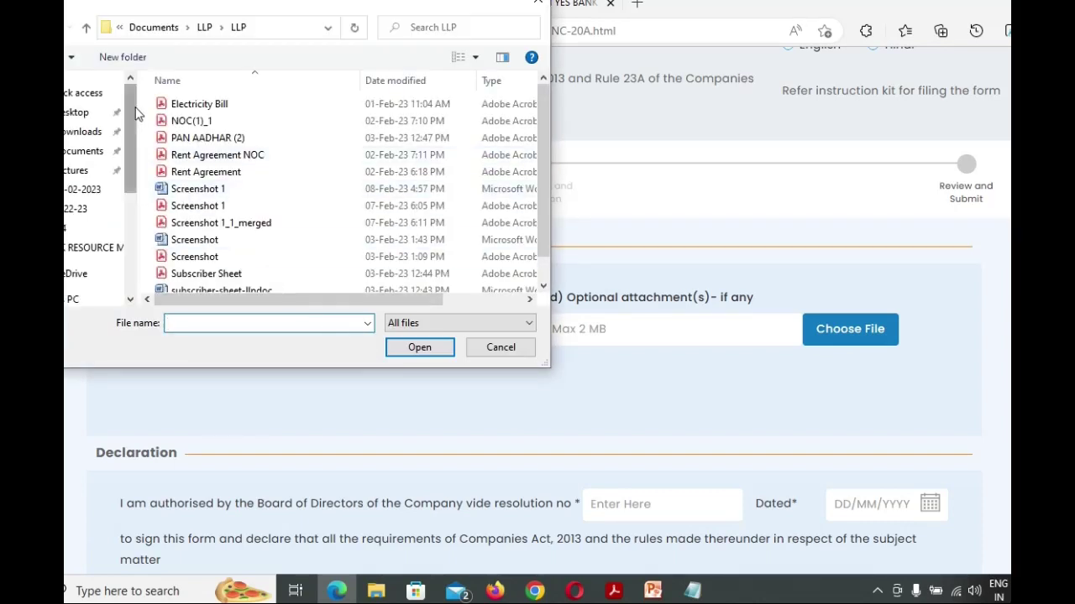
left_click(80, 190)
double_click(224, 172)
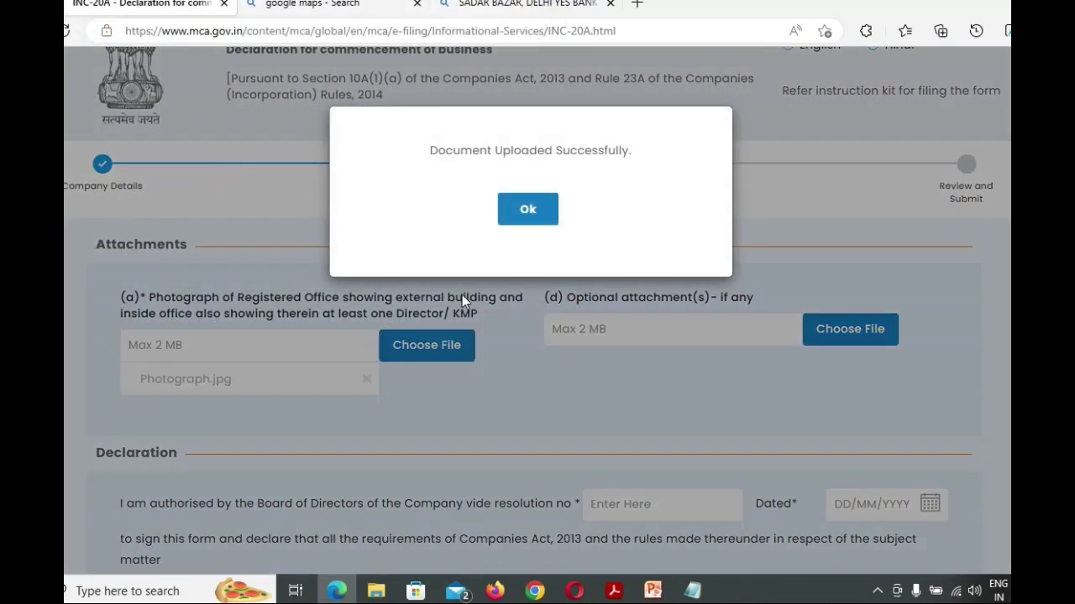
left_click(528, 209)
Attach VK RESOURCE Bank Statement.pdf as an optional attachment
scroll(616, 319, "down", 1)
left_click(848, 252)
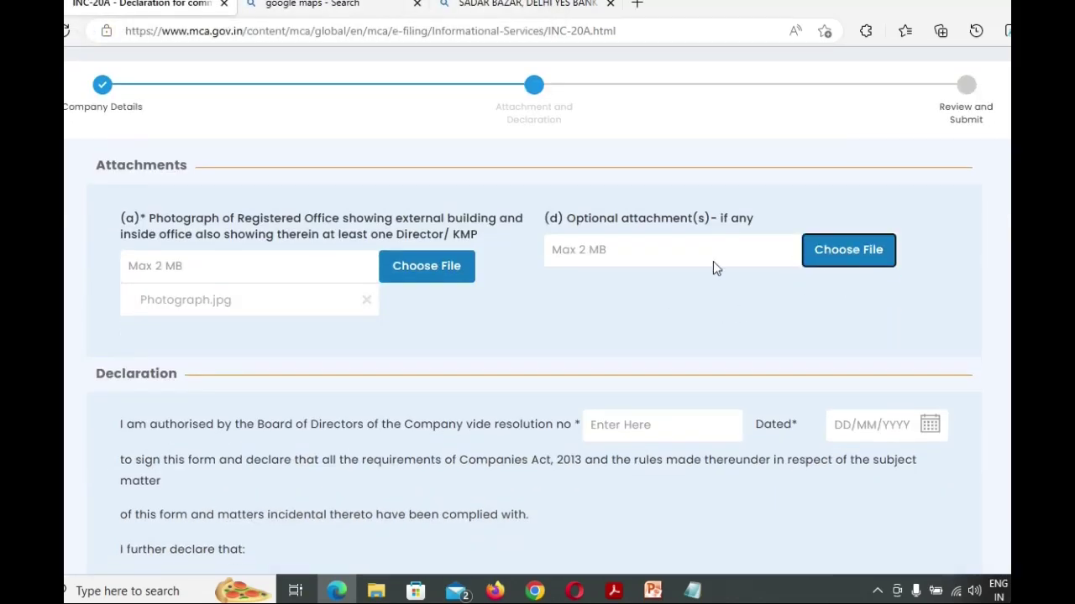
double_click(230, 209)
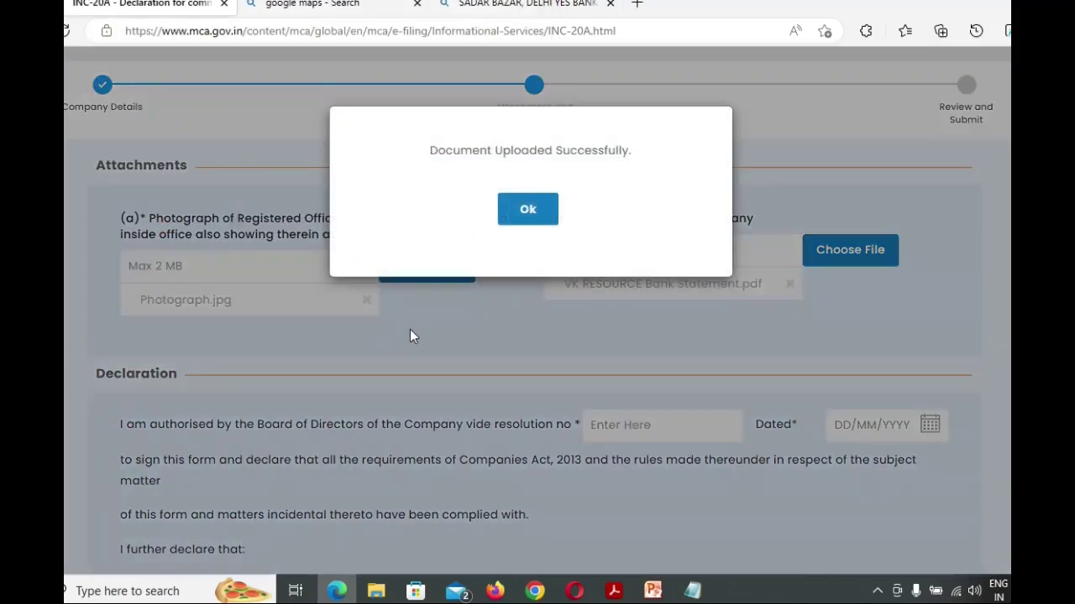
left_click(528, 209)
Record board resolution number 01 dated 09/02/2023
scroll(215, 242, "down", 3)
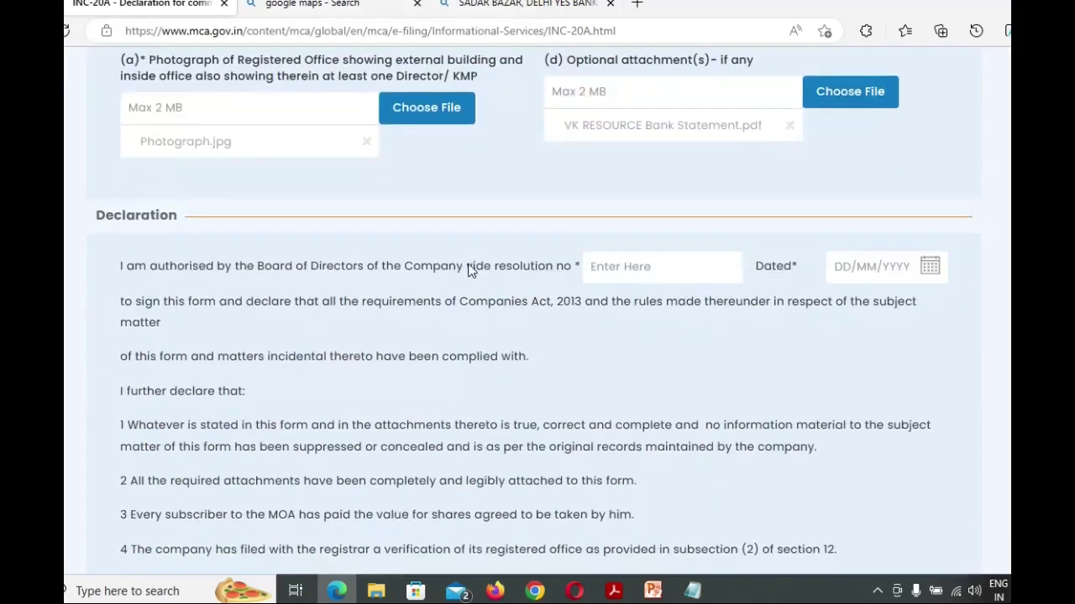
type("01")
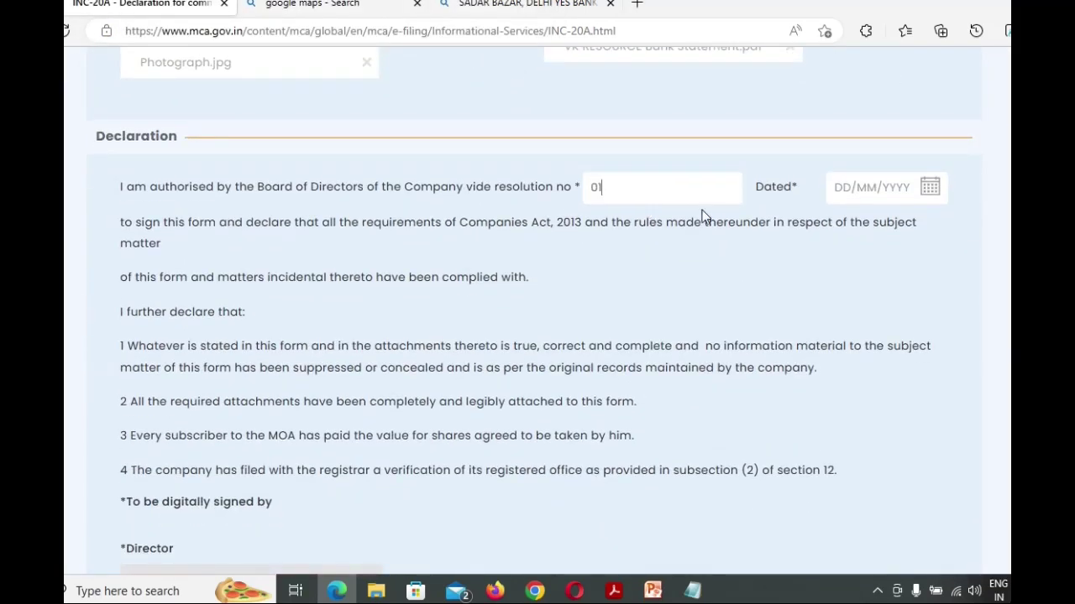
left_click(930, 192)
left_click(921, 324)
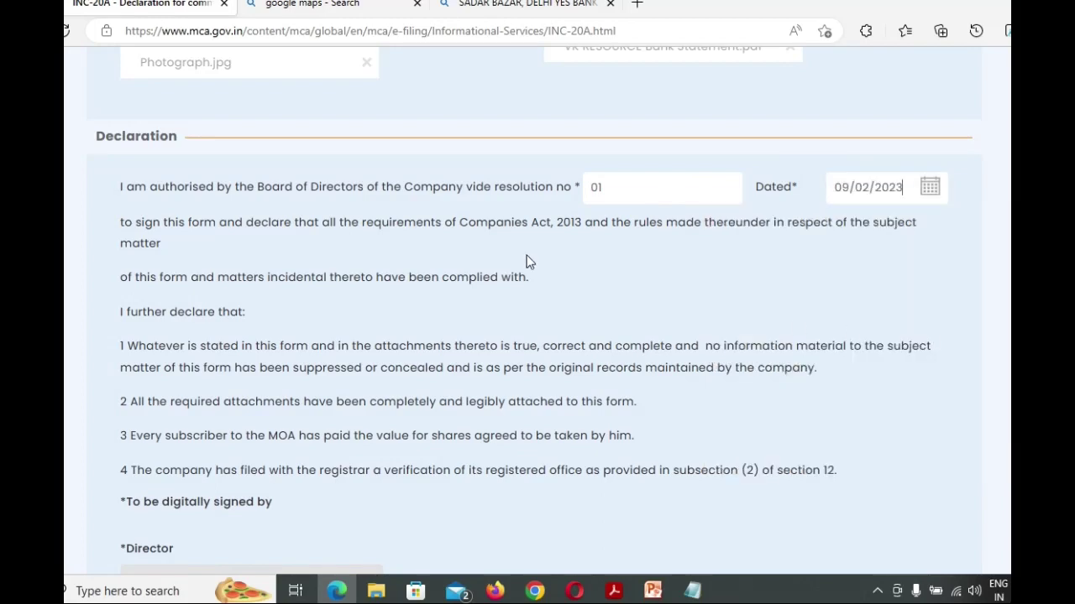
scroll(528, 259, "down", 5)
key("alt+Tab")
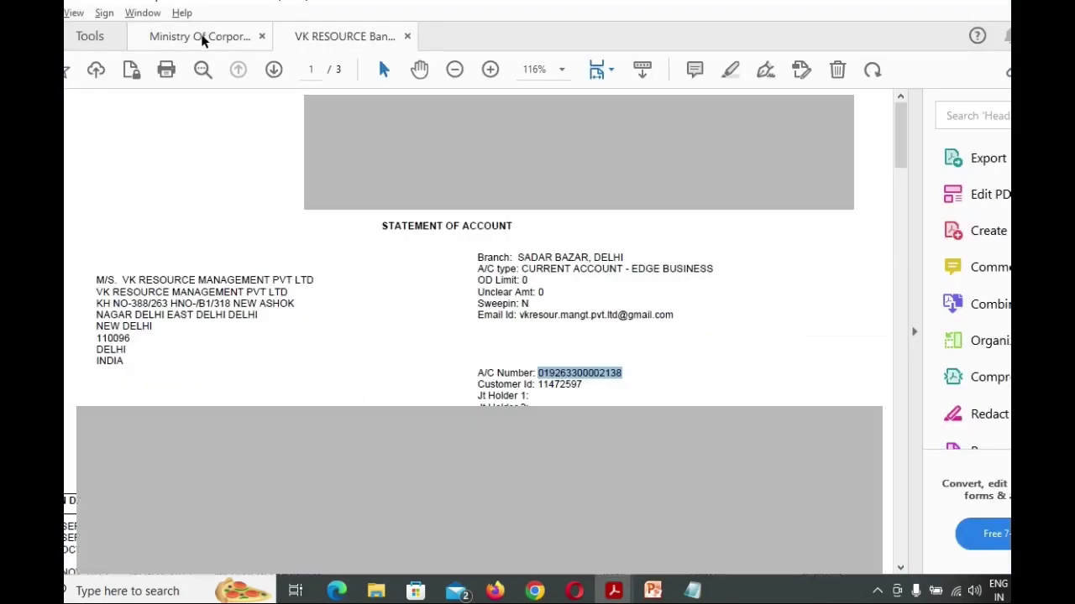
left_click(227, 36)
scroll(262, 232, "down", 3)
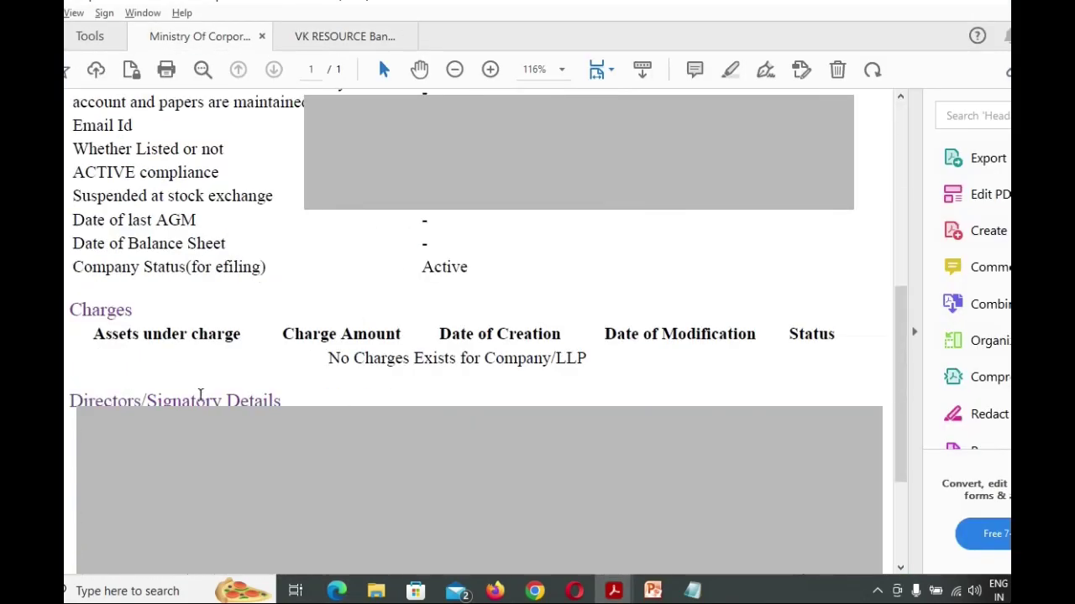
key("alt+Tab")
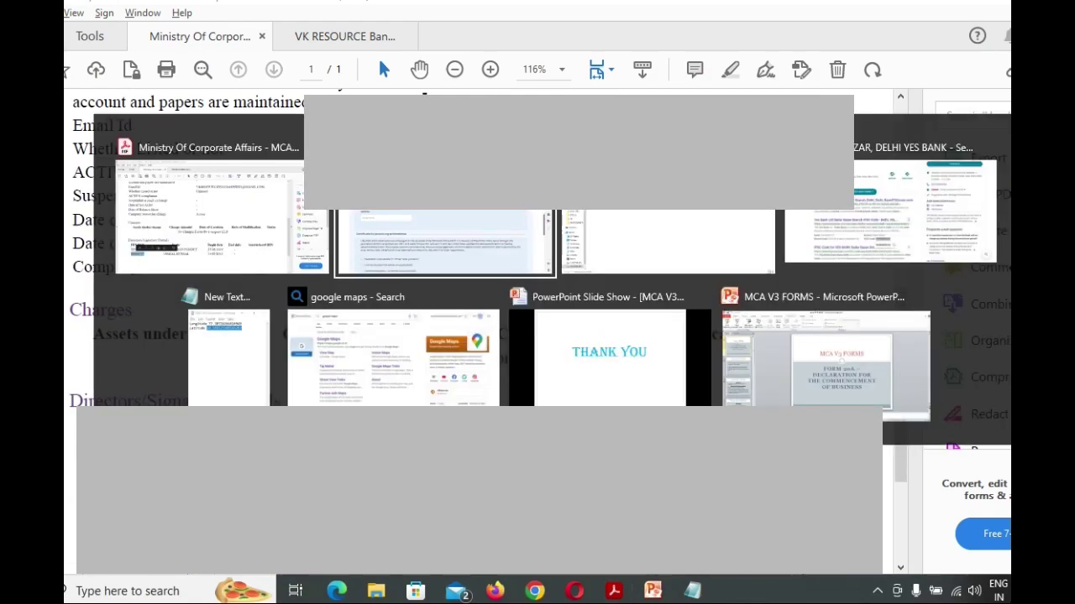
Certify as a chartered accountant, associate member, and save the form
scroll(293, 384, "down", 4)
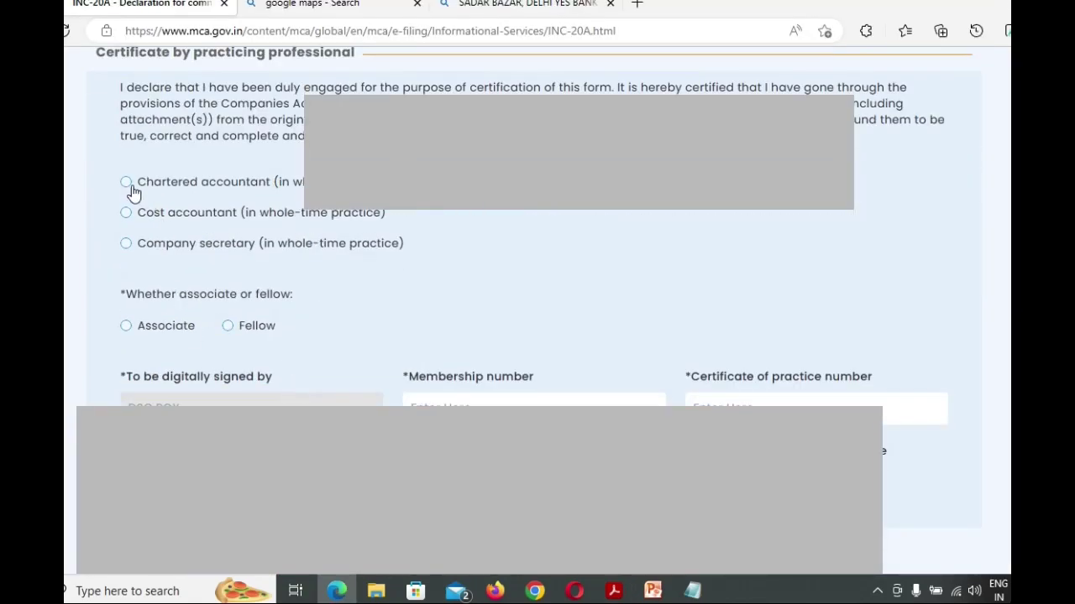
left_click(127, 184)
left_click(131, 334)
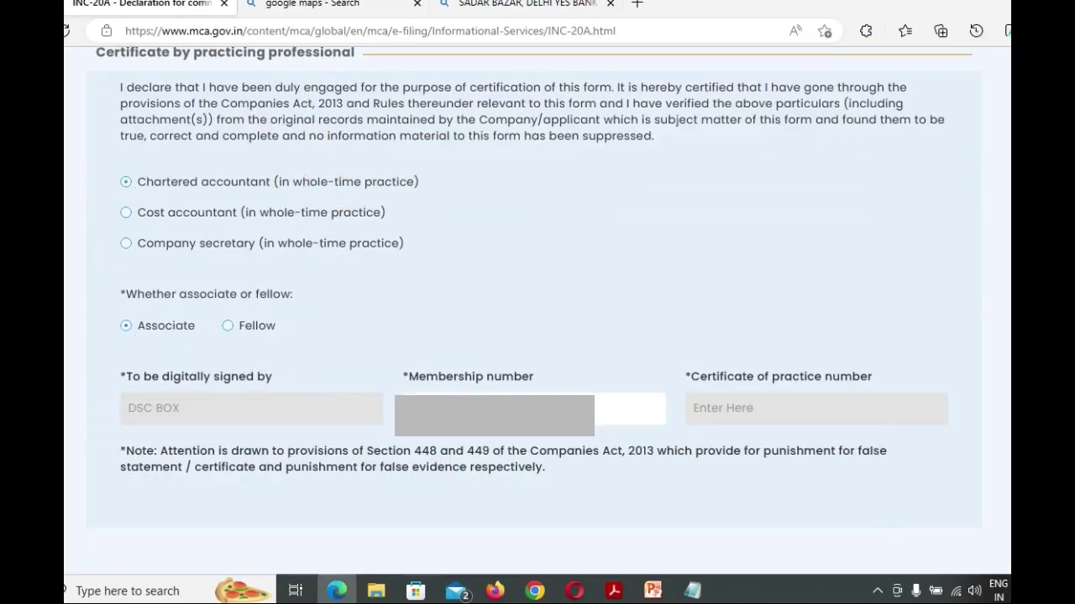
scroll(538, 336, "down", 3)
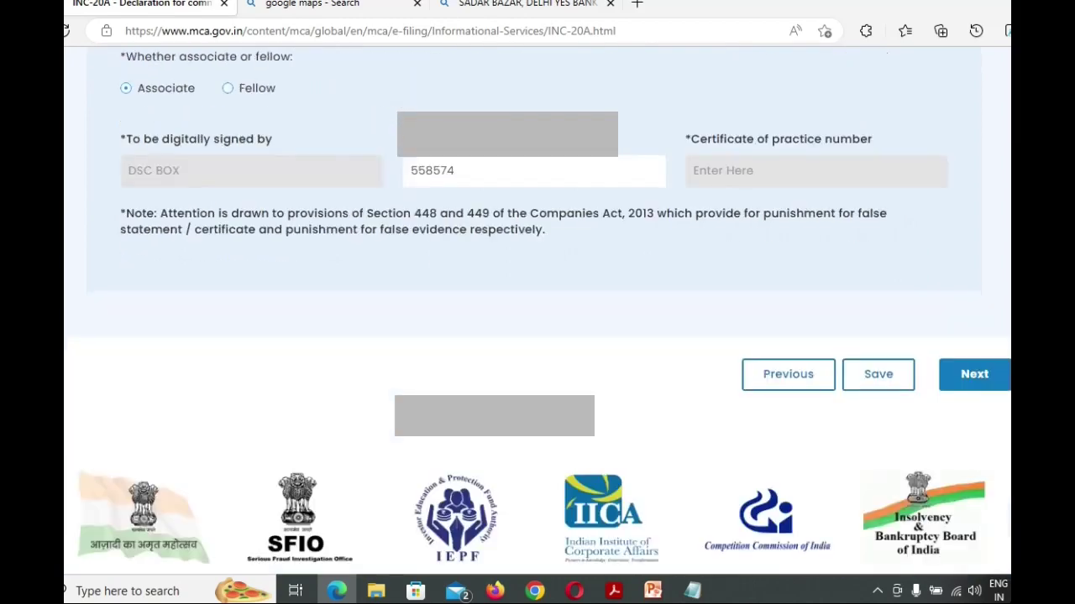
left_click(895, 384)
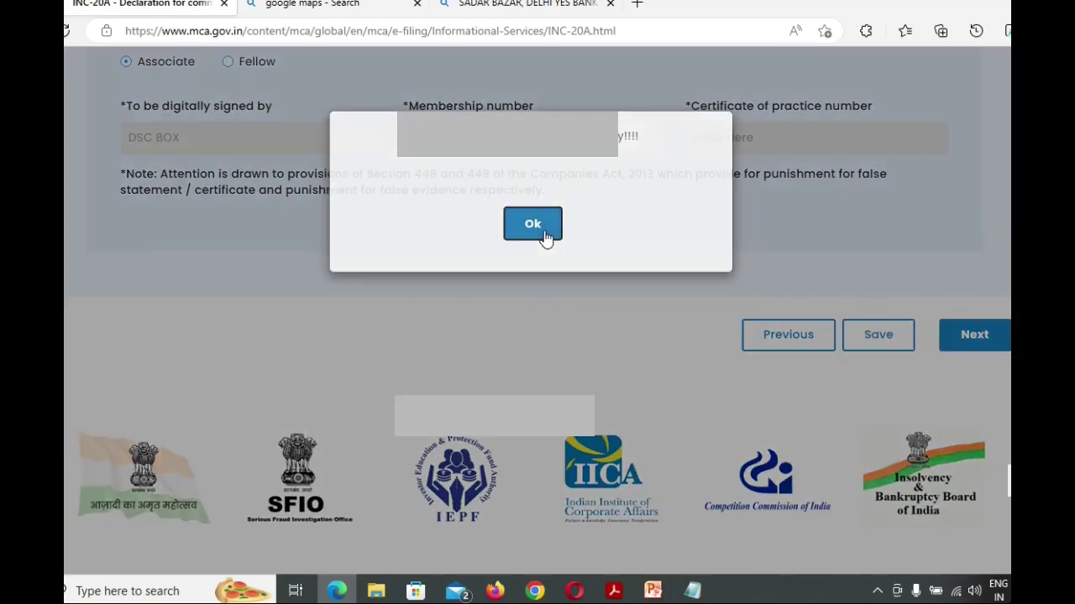
Dismiss the save confirmation and scroll through the read-only review page to Submit
left_click(542, 235)
left_click(974, 336)
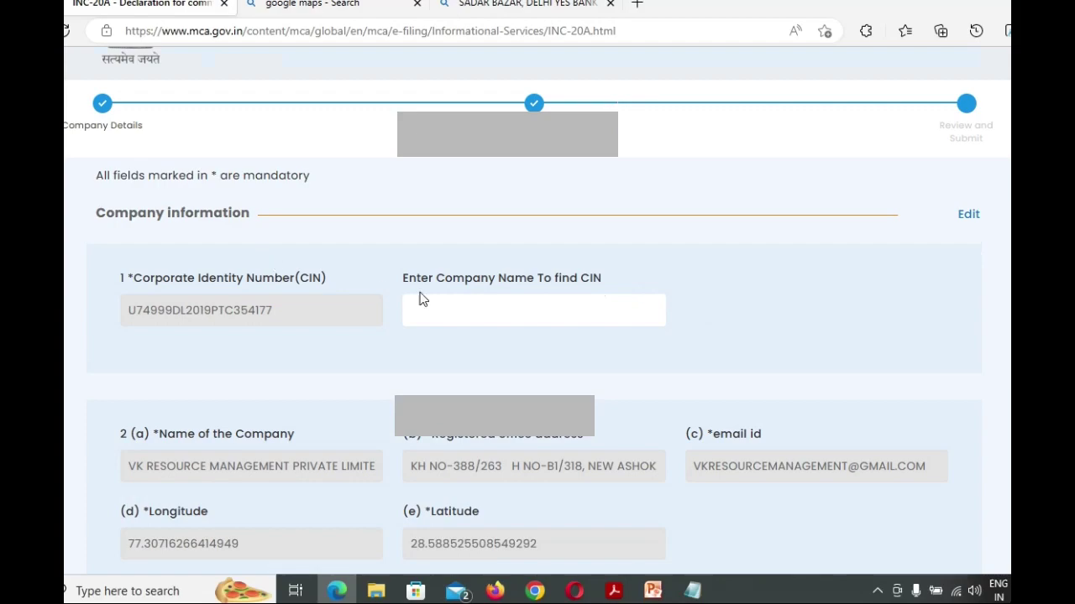
scroll(517, 283, "down", 1)
scroll(517, 283, "up", 2)
scroll(517, 283, "down", 7)
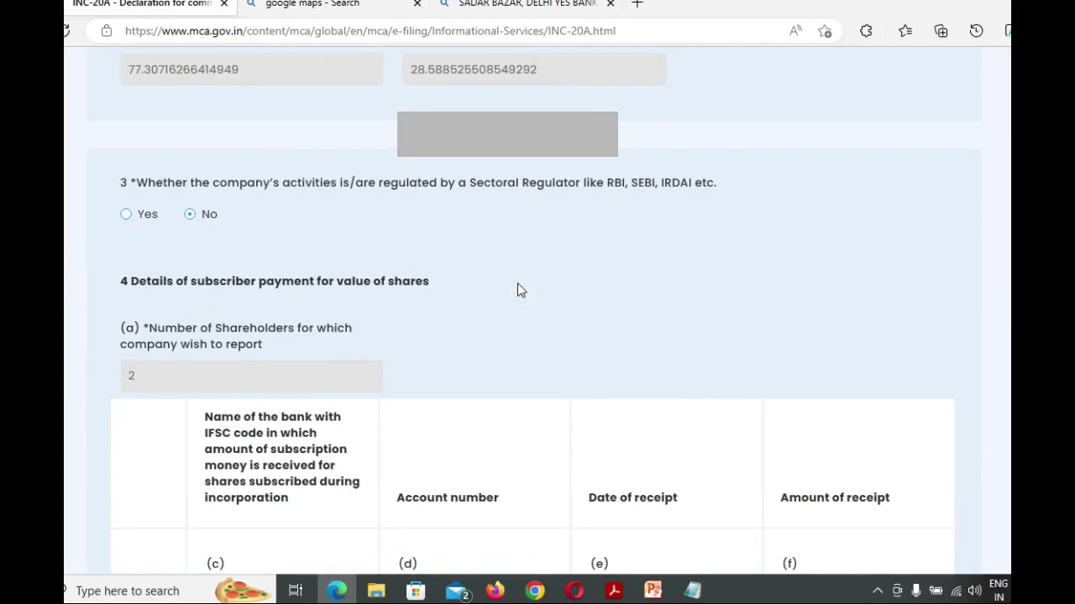
scroll(517, 283, "down", 15)
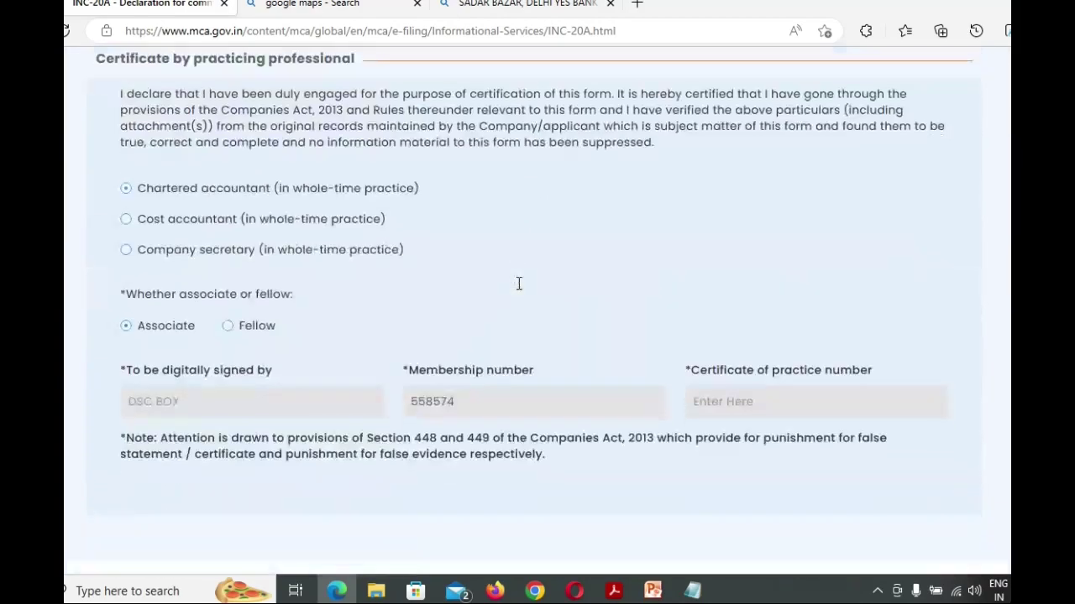
scroll(518, 284, "down", 3)
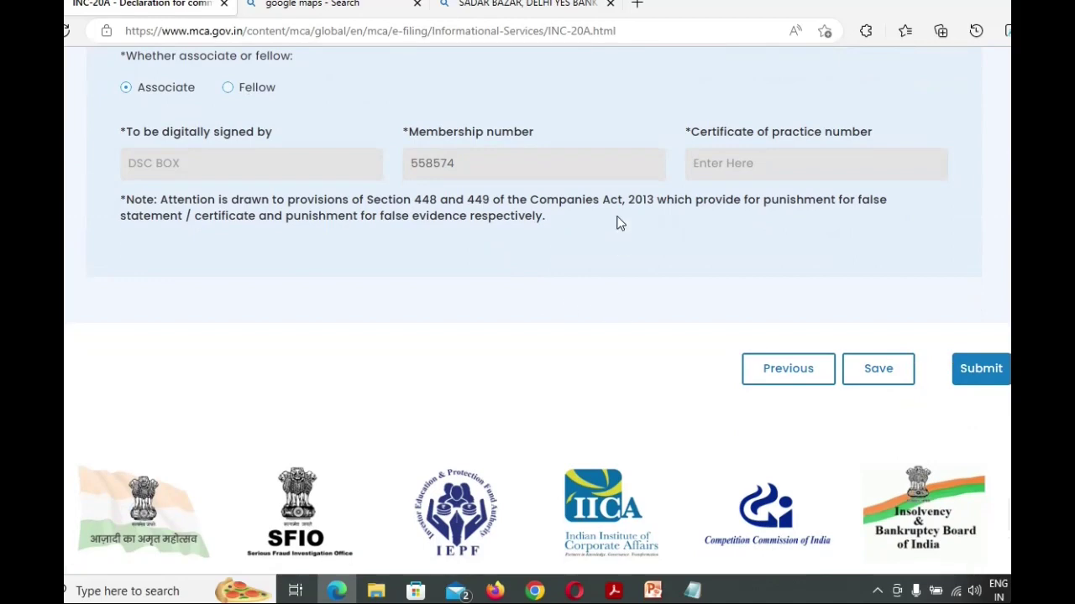
scroll(619, 223, "down", 2)
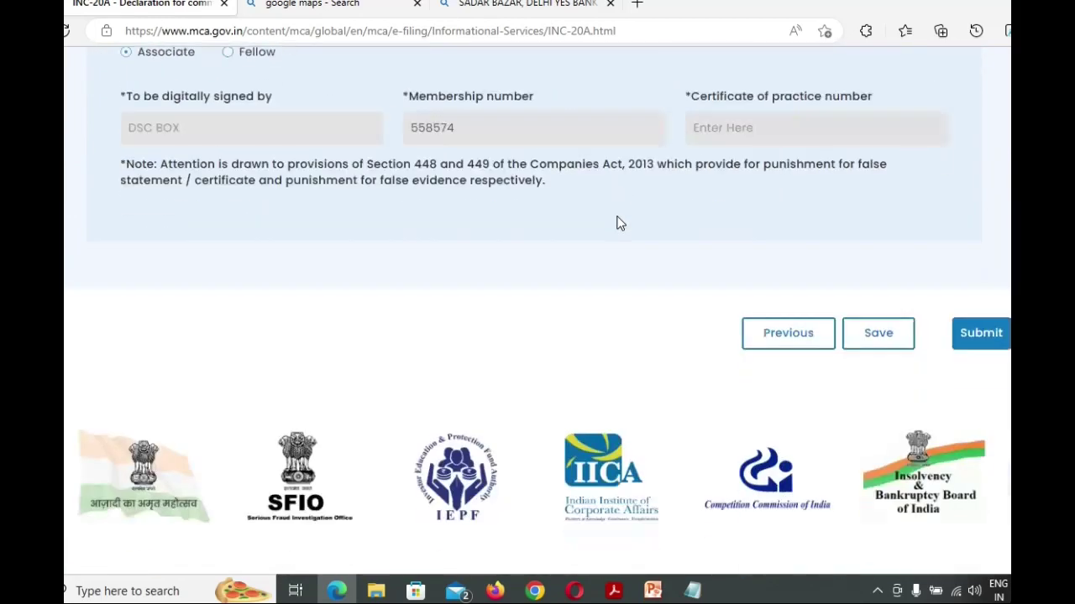